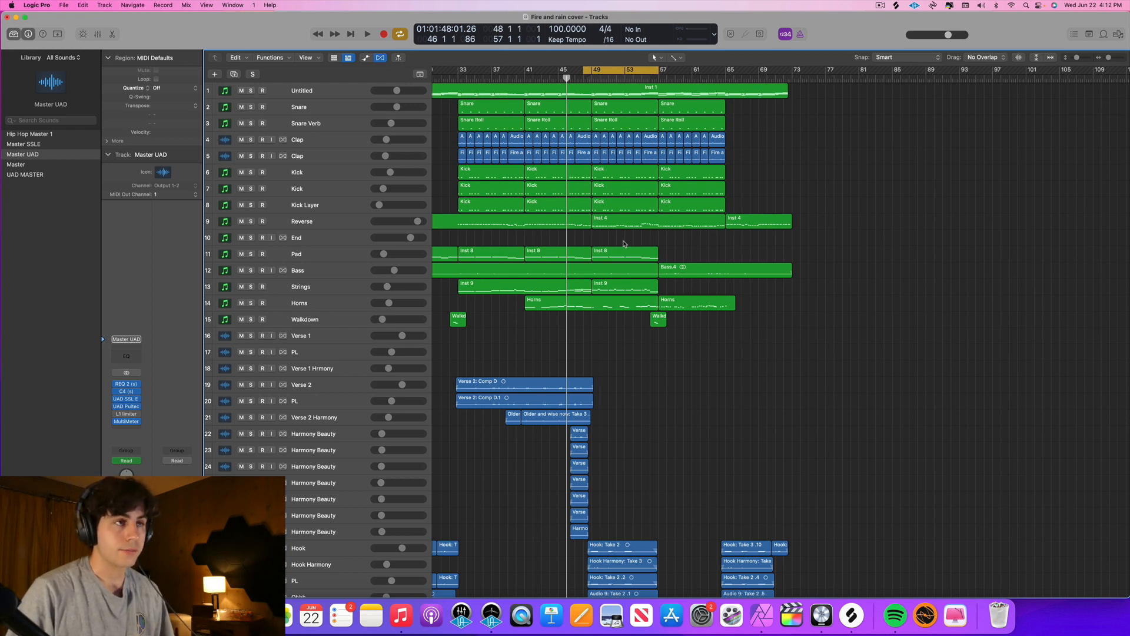
Play the song from bar 46 through the second hook while reviewing the instrumental and vocal tracks
{"action": "key", "text": "space"}
{"action": "scroll", "coordinate": [688, 390], "scroll_direction": "down", "scroll_amount": 1}
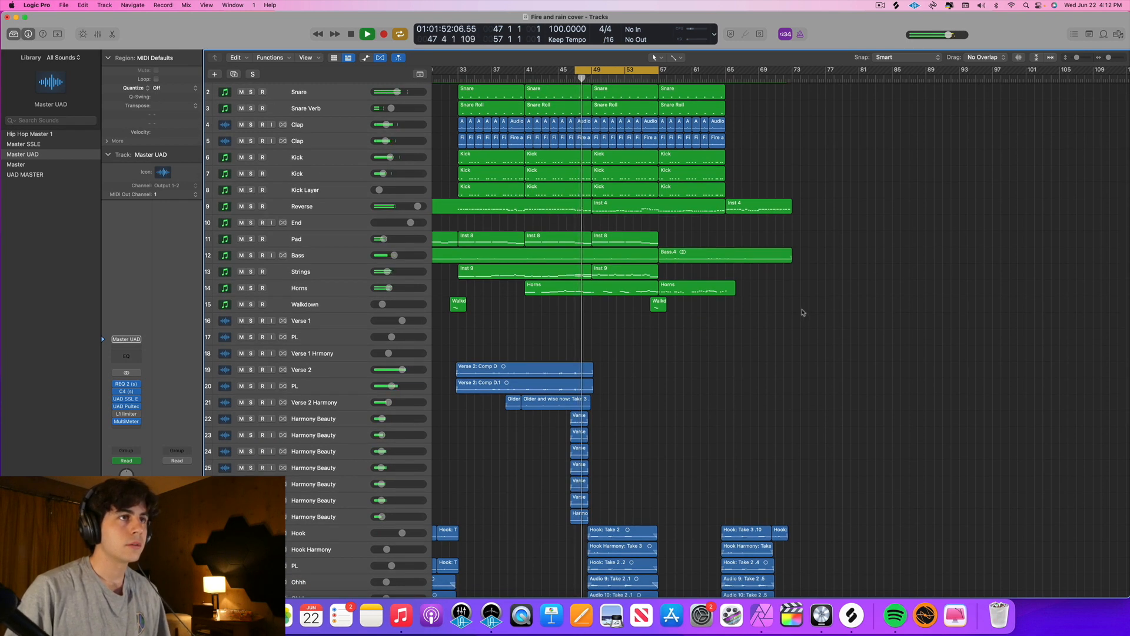
{"action": "scroll", "coordinate": [842, 325], "scroll_direction": "down", "scroll_amount": 2}
{"action": "scroll", "coordinate": [724, 386], "scroll_direction": "down", "scroll_amount": 5}
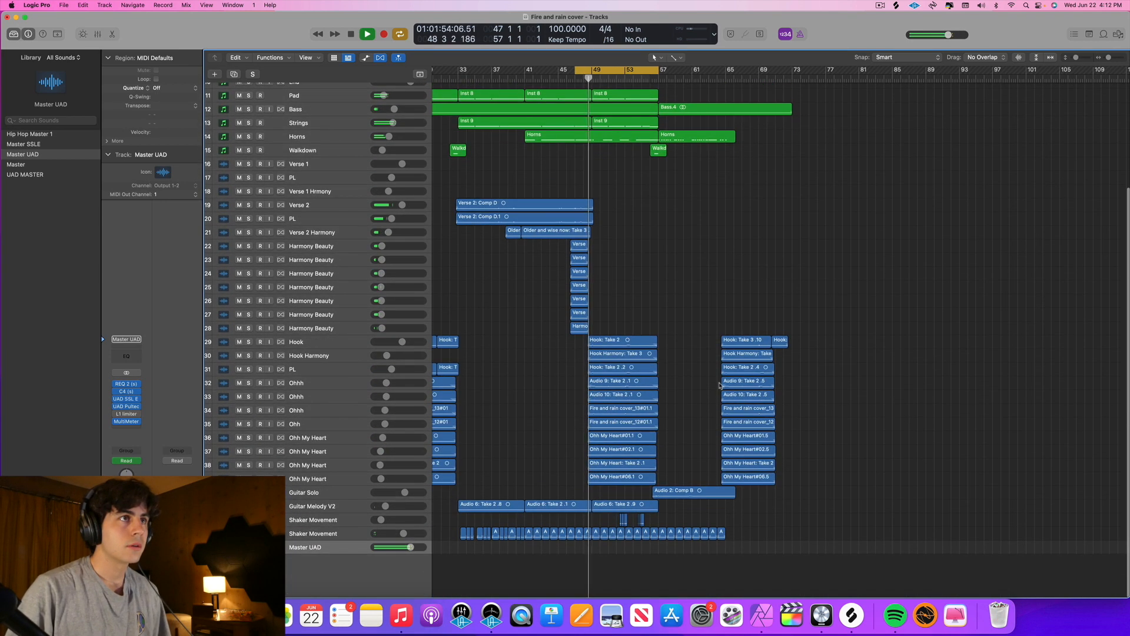
{"action": "scroll", "coordinate": [724, 385], "scroll_direction": "up", "scroll_amount": 5}
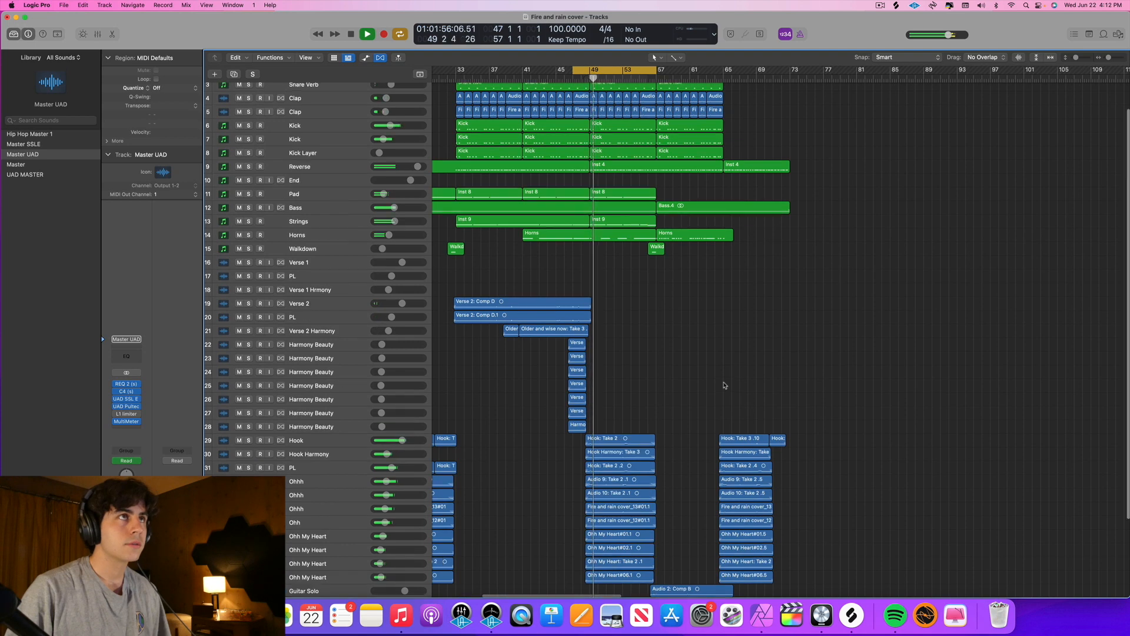
{"action": "scroll", "coordinate": [724, 386], "scroll_direction": "down", "scroll_amount": 4}
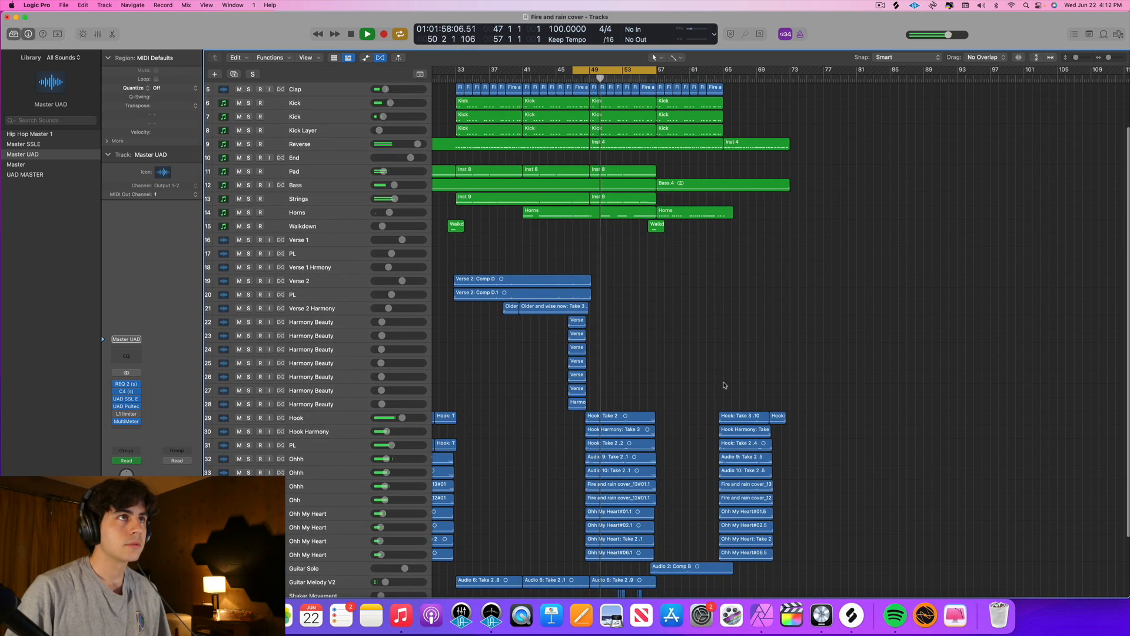
{"action": "scroll", "coordinate": [715, 382], "scroll_direction": "up", "scroll_amount": 1}
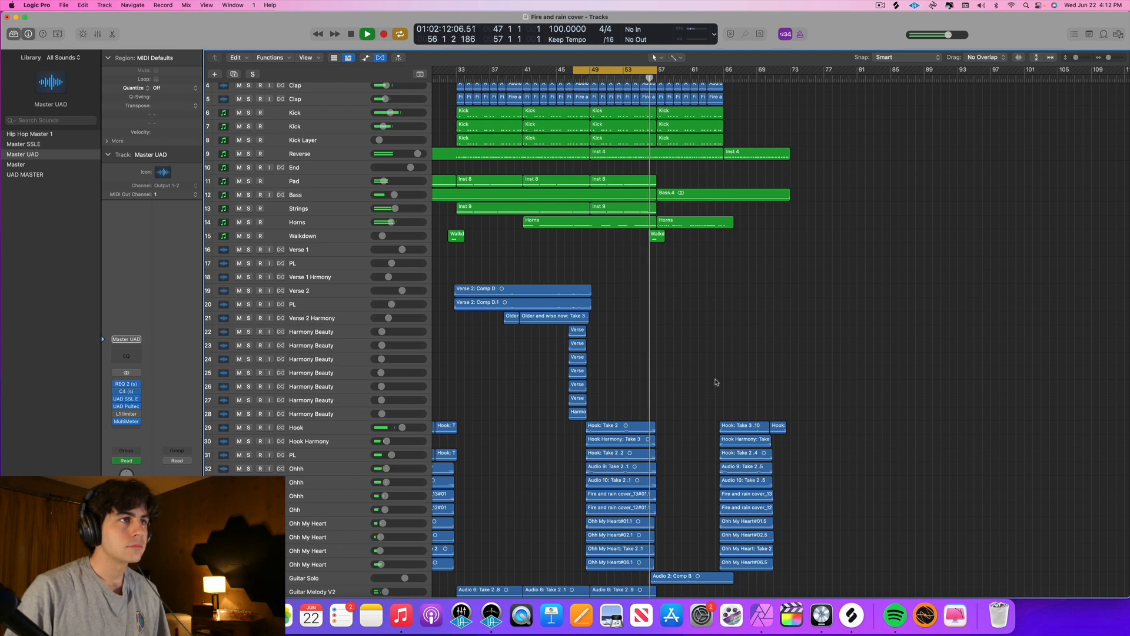
{"action": "key", "text": "space"}
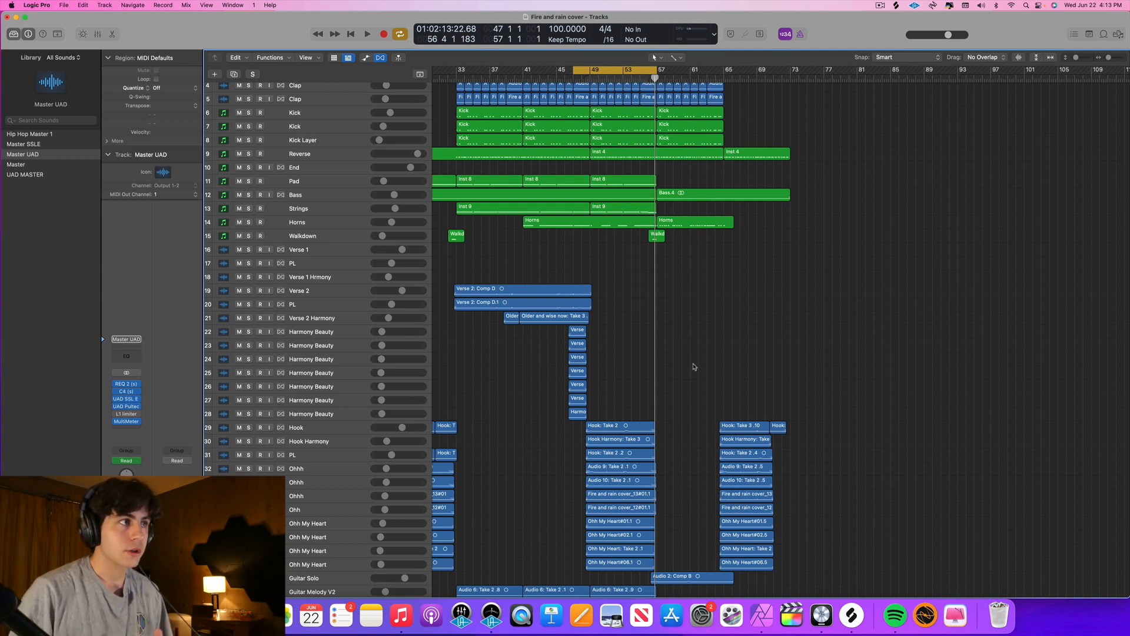
Audition the chorus vocal stack in the cycle region, toggling solo on the Hook track
{"action": "scroll", "coordinate": [500, 492], "scroll_direction": "down", "scroll_amount": 5}
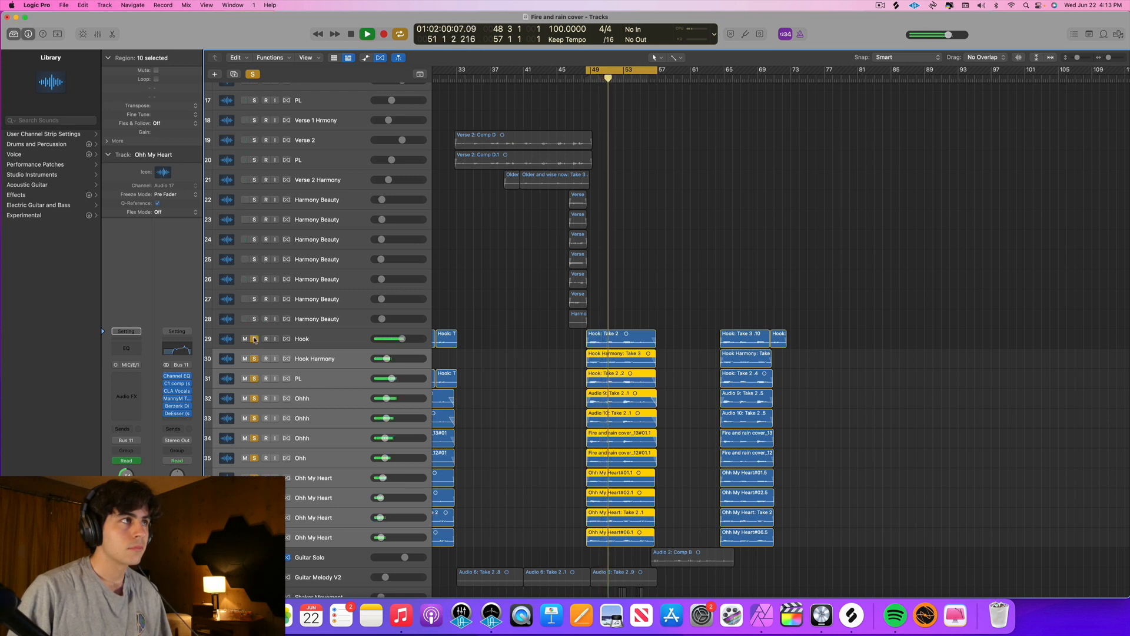
{"action": "left_click", "coordinate": [255, 339]}
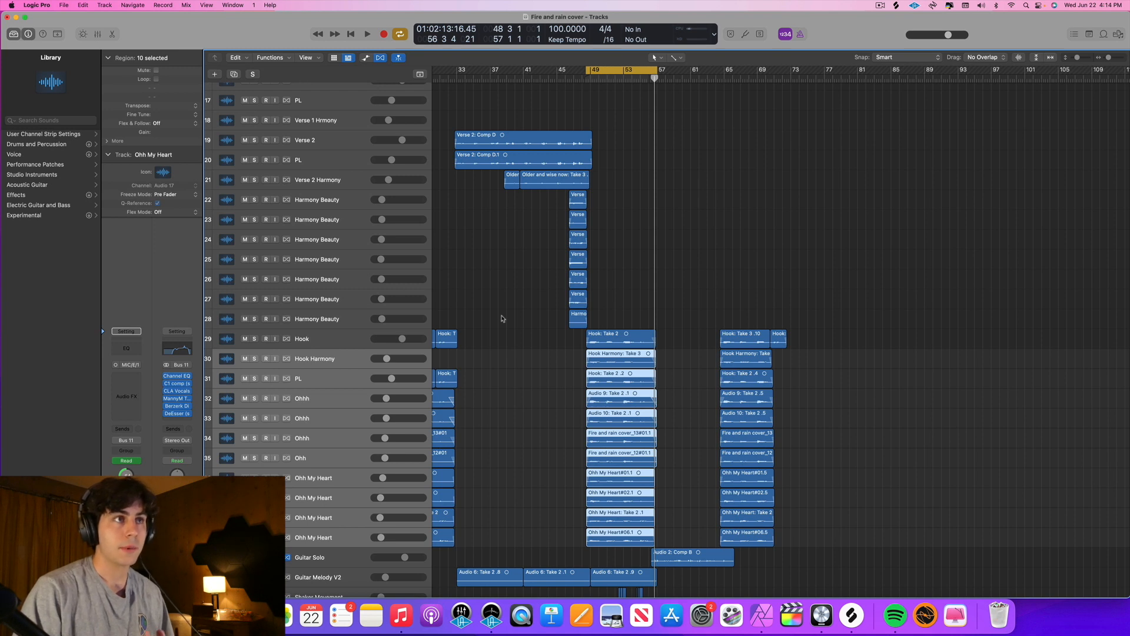
Solo the Hook track and play its take through the cycled chorus section
{"action": "left_click", "coordinate": [314, 341]}
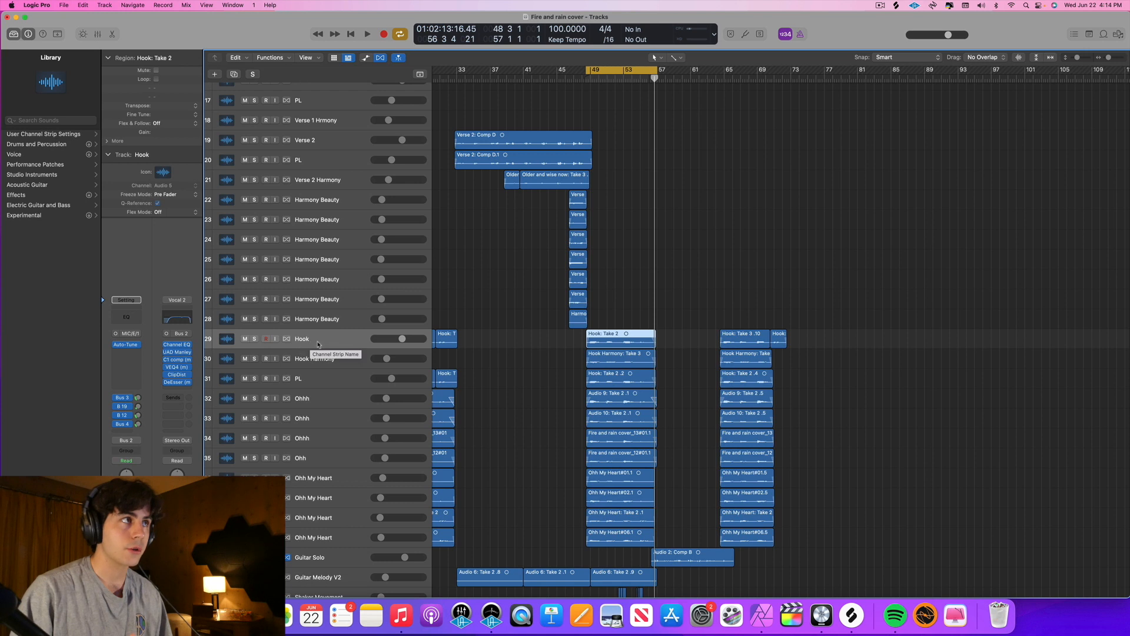
{"action": "left_click", "coordinate": [255, 340]}
{"action": "key", "text": "space"}
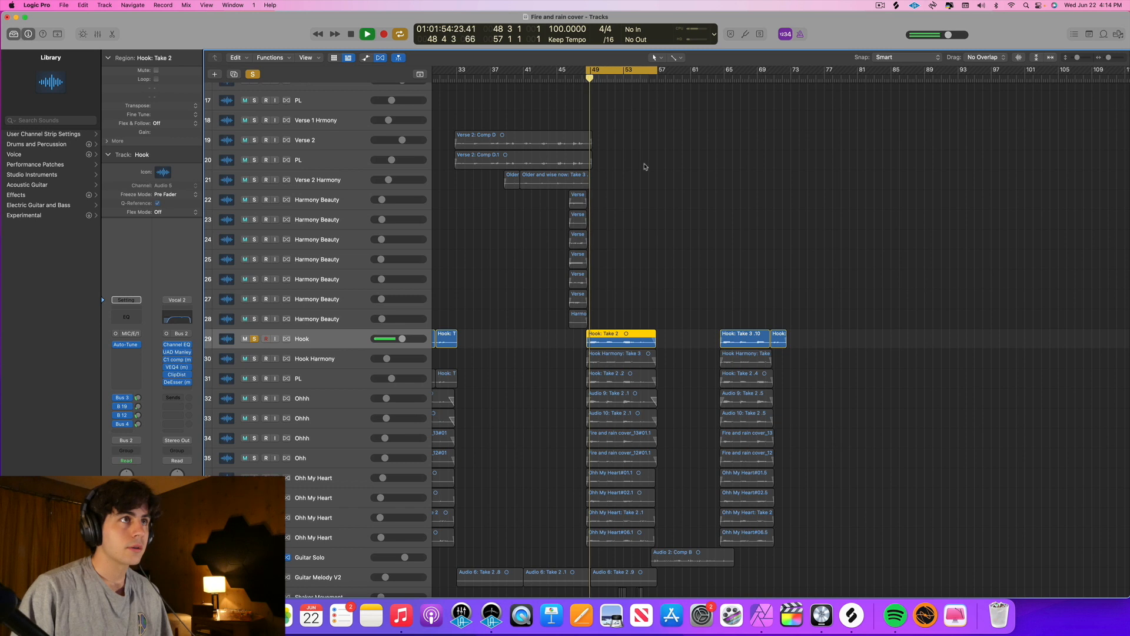
{"action": "scroll", "coordinate": [645, 164], "scroll_direction": "up", "scroll_amount": 1}
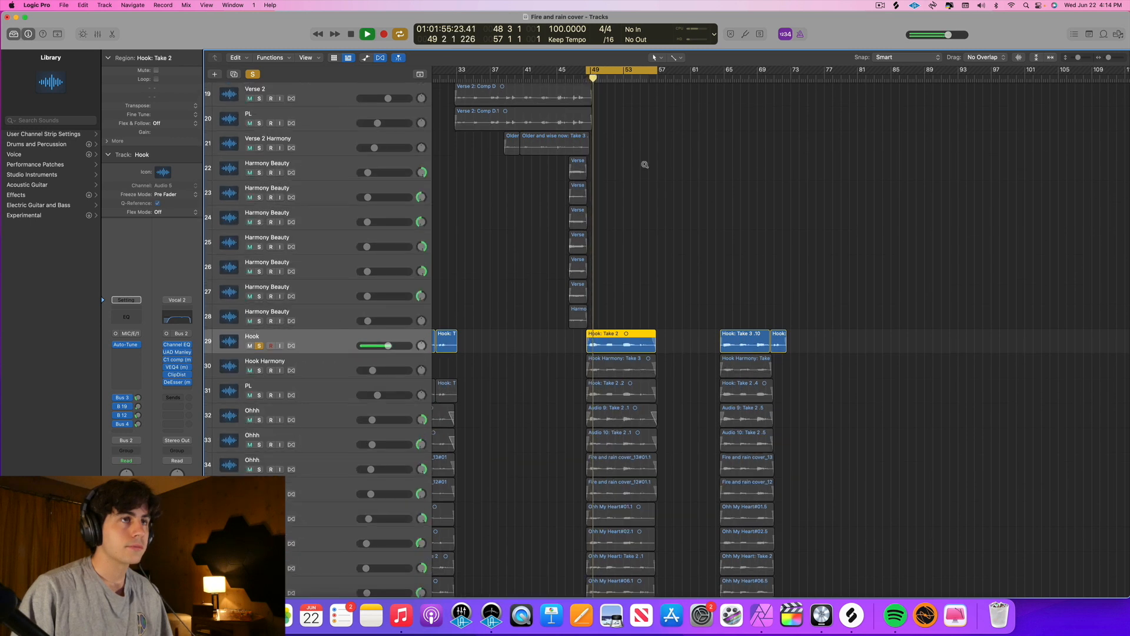
{"action": "scroll", "coordinate": [644, 165], "scroll_direction": "down", "scroll_amount": 1}
{"action": "scroll", "coordinate": [645, 166], "scroll_direction": "left", "scroll_amount": 2}
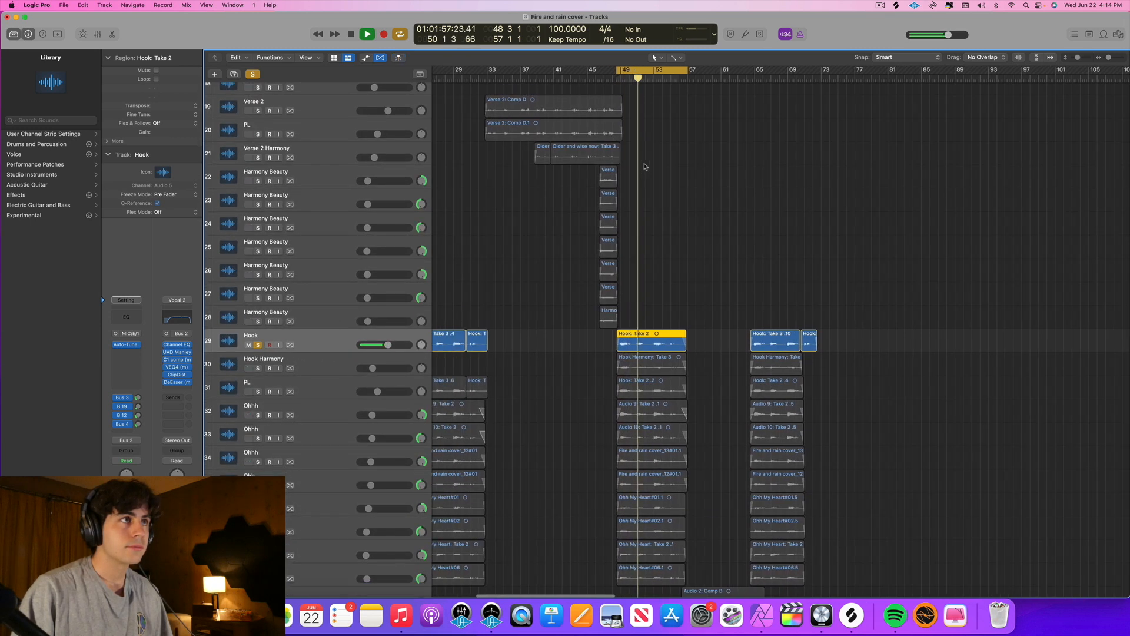
{"action": "scroll", "coordinate": [644, 167], "scroll_direction": "right", "scroll_amount": 2}
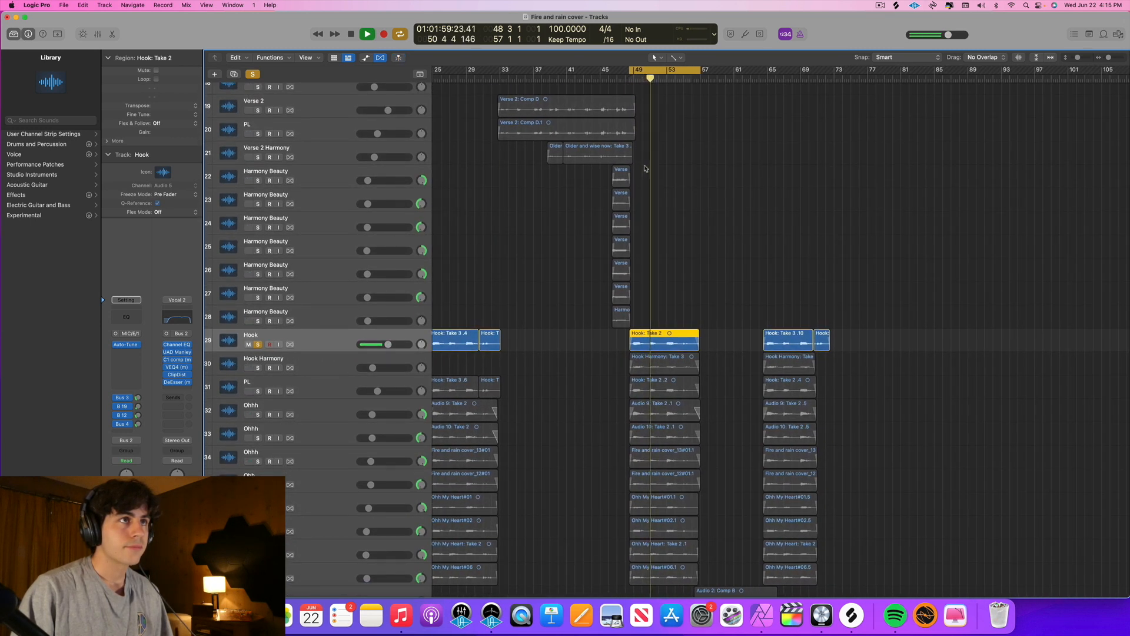
{"action": "scroll", "coordinate": [645, 168], "scroll_direction": "right", "scroll_amount": 1}
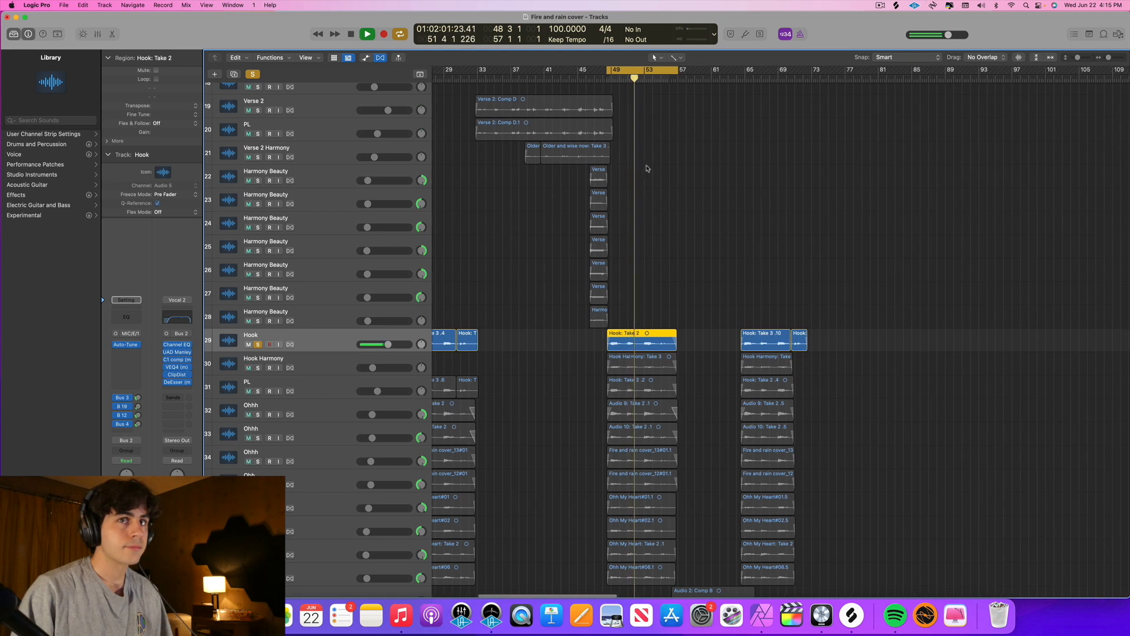
{"action": "scroll", "coordinate": [646, 169], "scroll_direction": "up", "scroll_amount": 1}
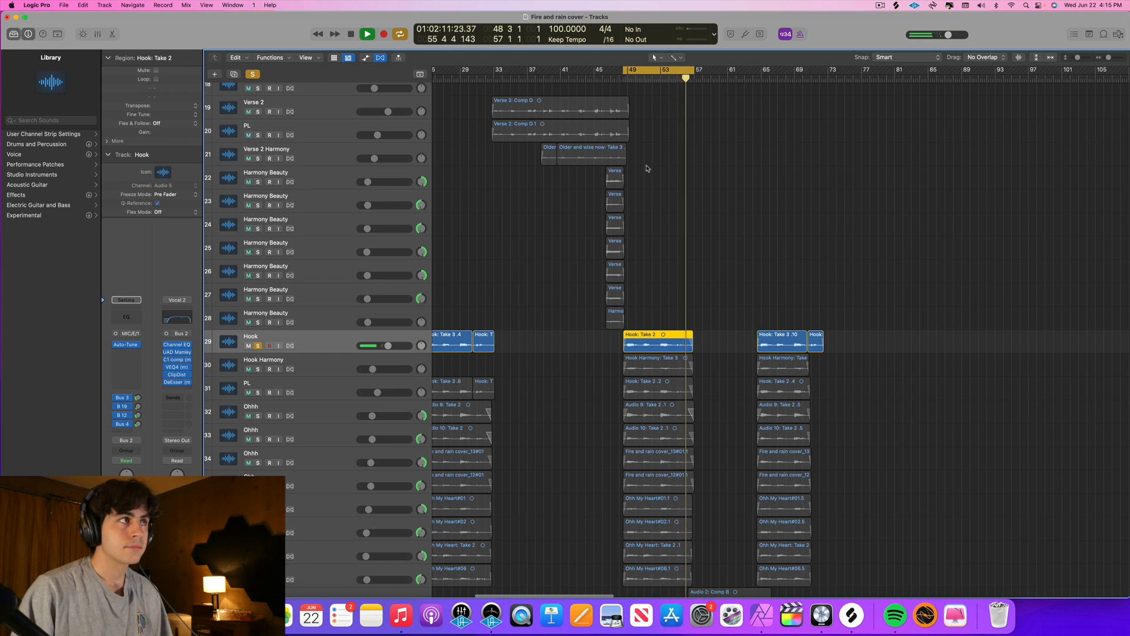
{"action": "key", "text": "space"}
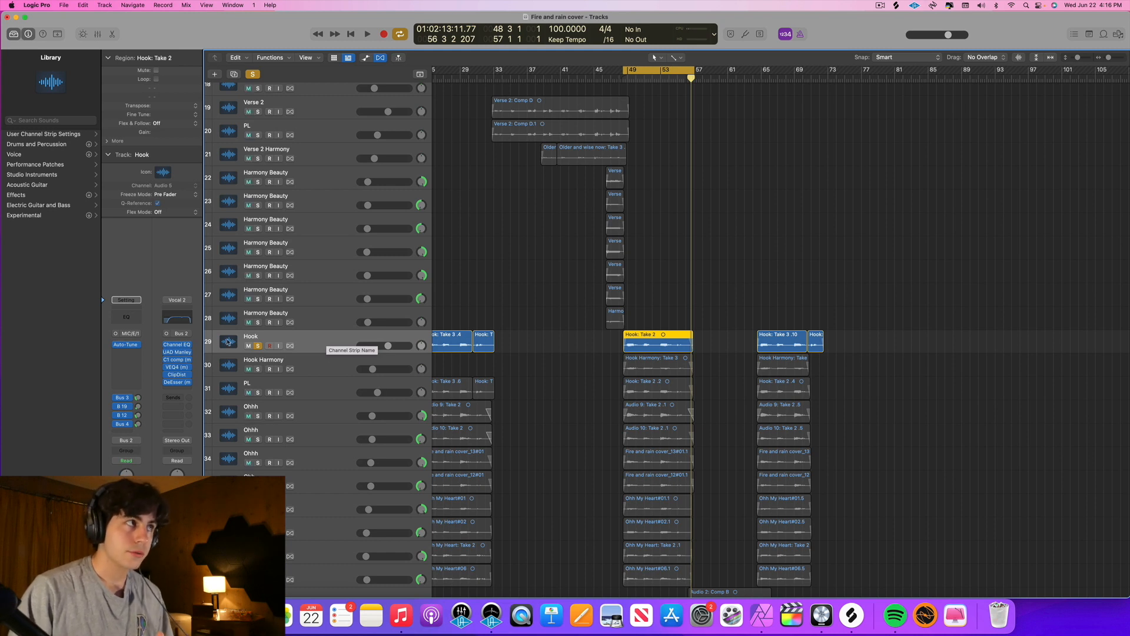
Open Auto-Tune Pro on the Hook track and compare the vocal with the plug-in active and bypassed
{"action": "left_click", "coordinate": [136, 347]}
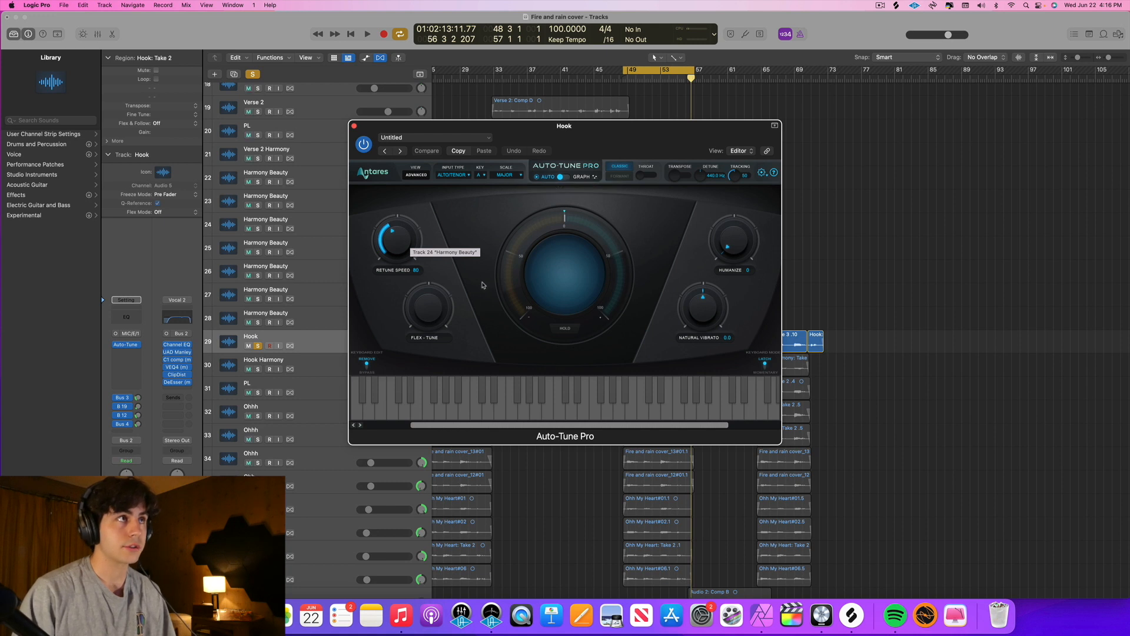
{"action": "key", "text": "space"}
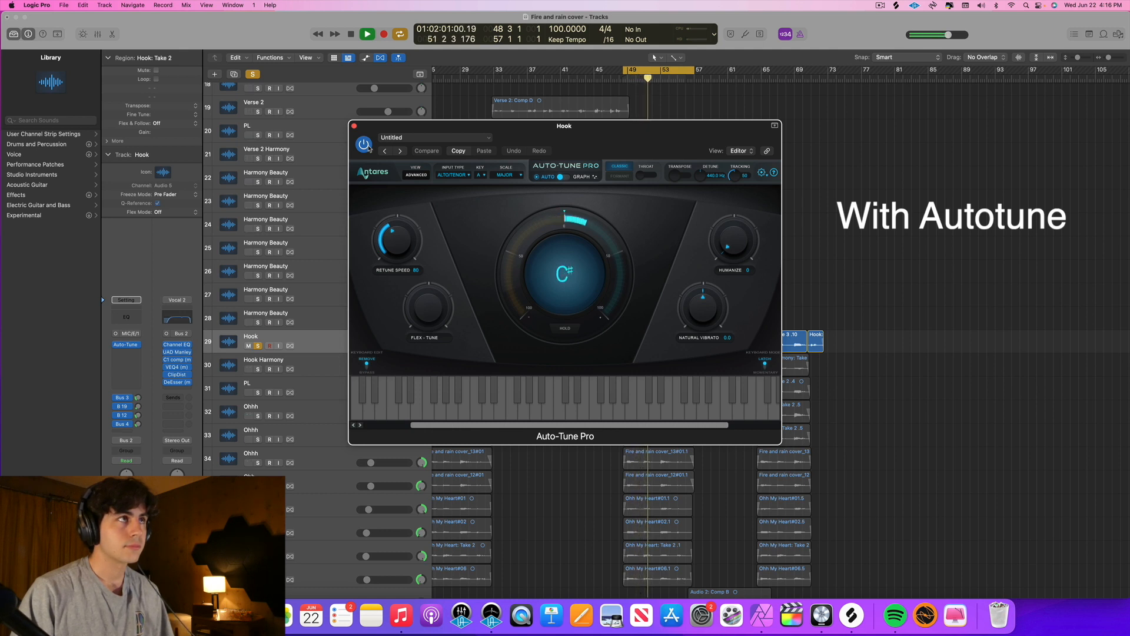
{"action": "left_click", "coordinate": [367, 146]}
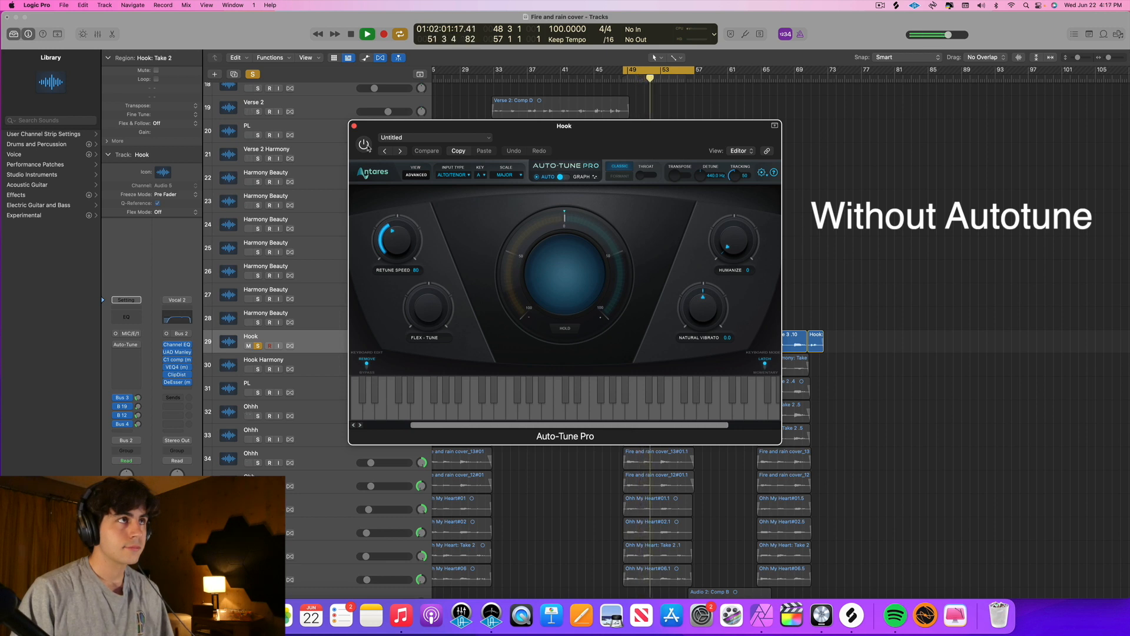
{"action": "key", "text": "space"}
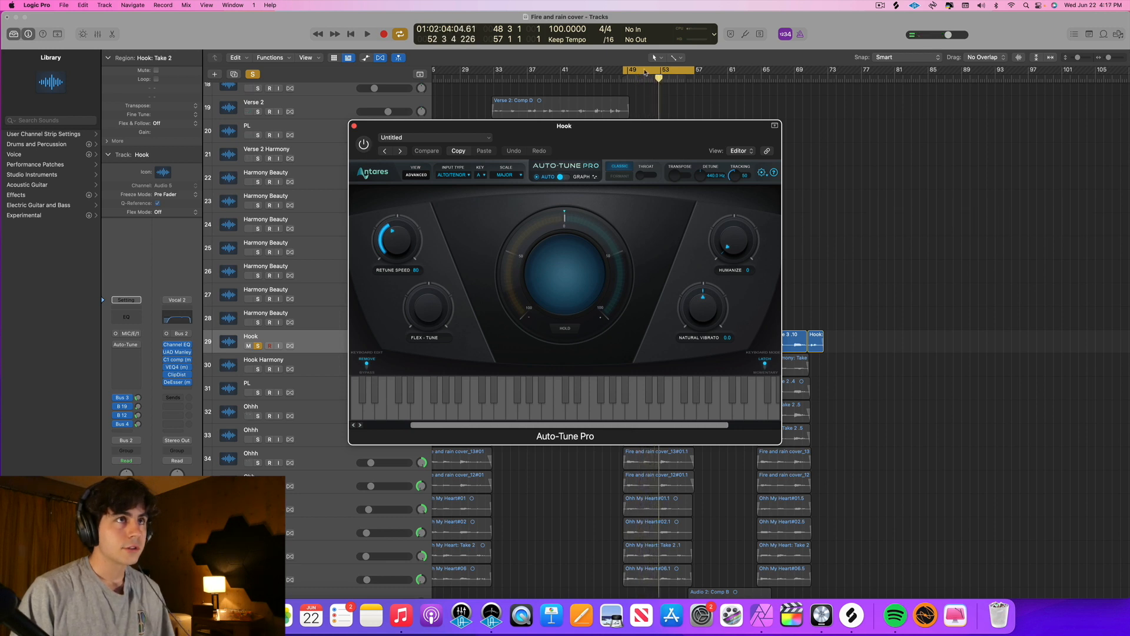
Move the cycle region to the last hook, ending at bar 73, and play it with Auto-Tune bypassed
{"action": "left_click_drag", "start_coordinate": [644, 71], "coordinate": [782, 74]}
{"action": "left_click", "coordinate": [568, 159]}
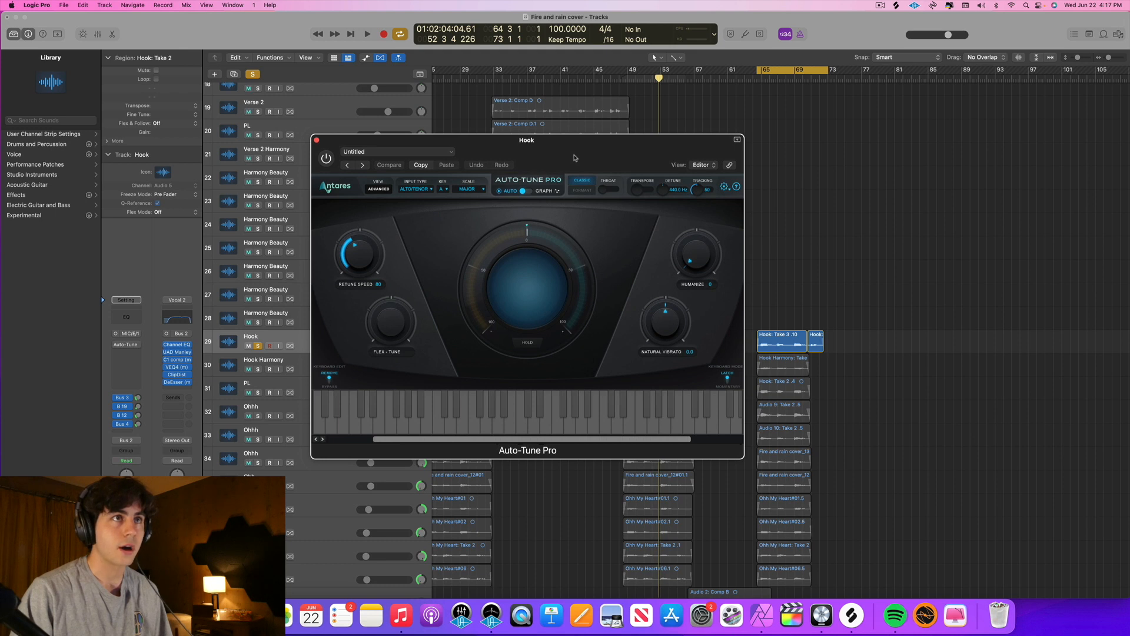
{"action": "key", "text": "space"}
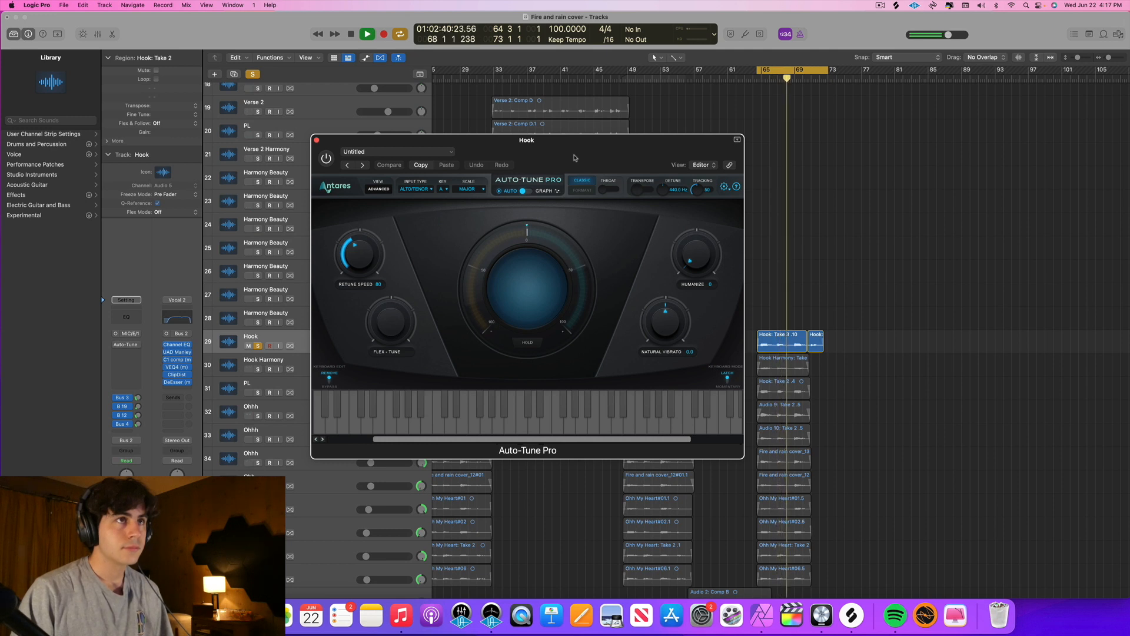
{"action": "key", "text": "space"}
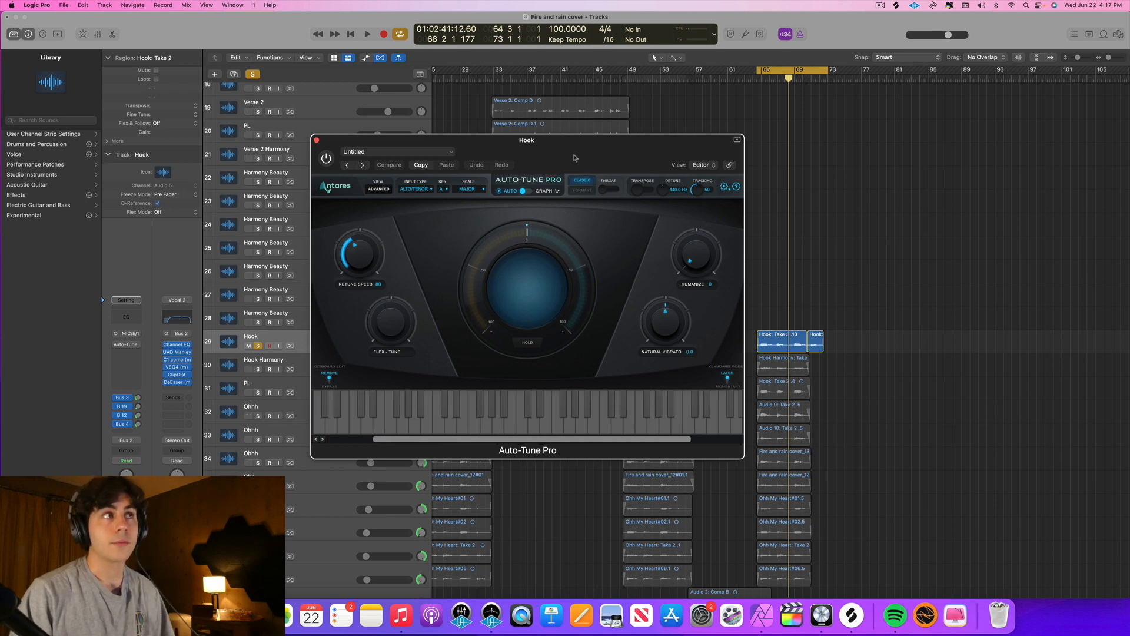
Re-enable Auto-Tune on the Hook track and close its plug-in window
{"action": "left_click_drag", "start_coordinate": [574, 157], "coordinate": [622, 401]}
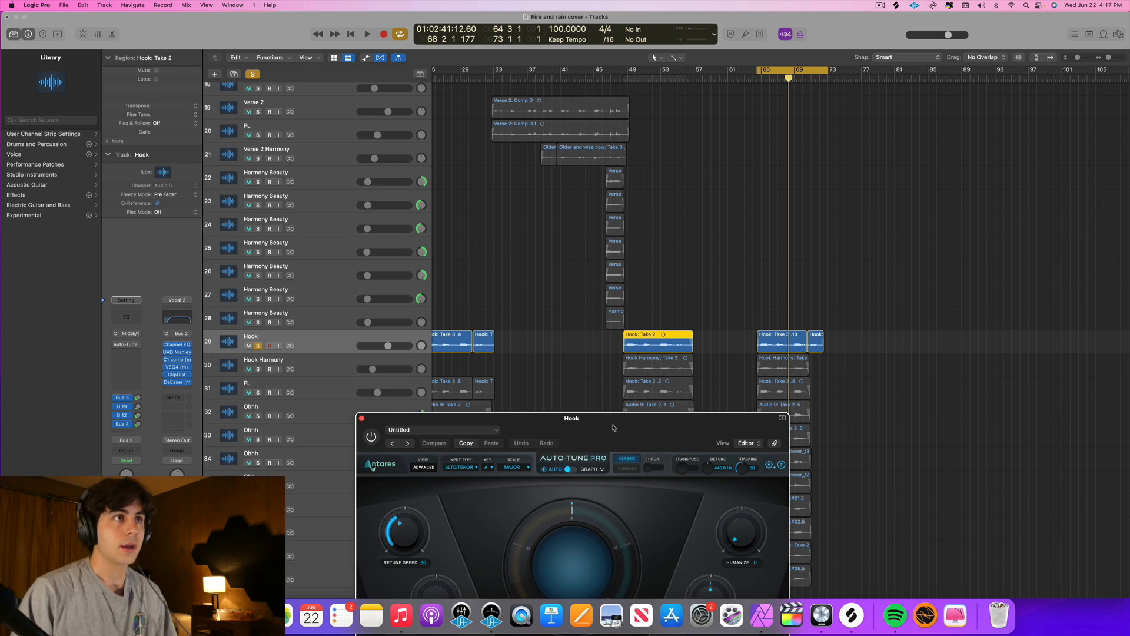
{"action": "left_click_drag", "start_coordinate": [613, 426], "coordinate": [606, 274]}
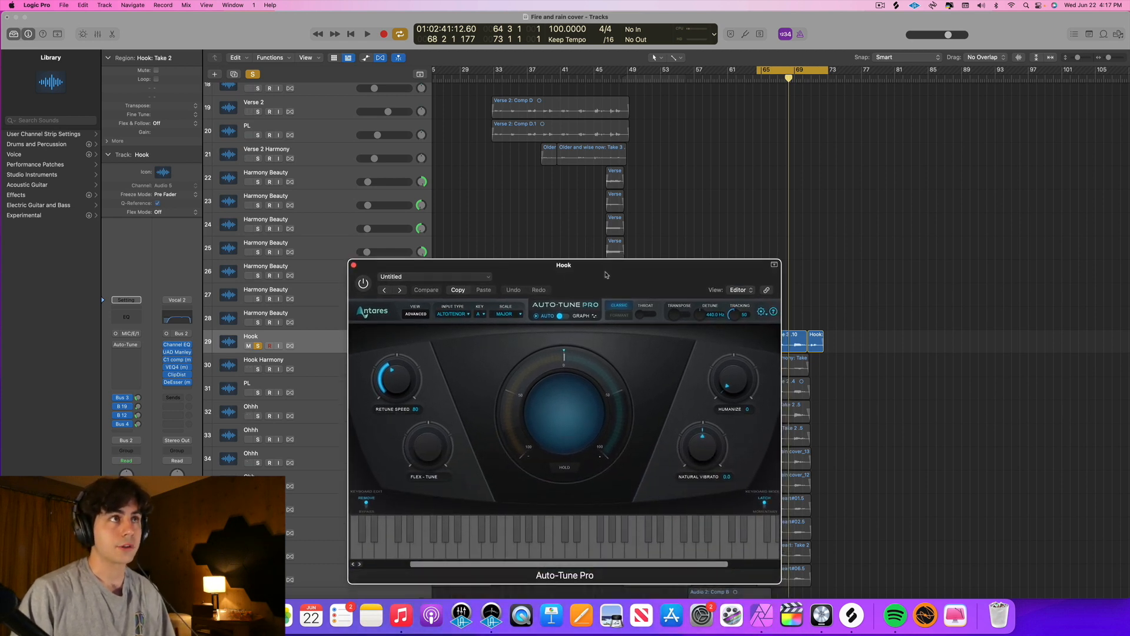
{"action": "key", "text": "super+w"}
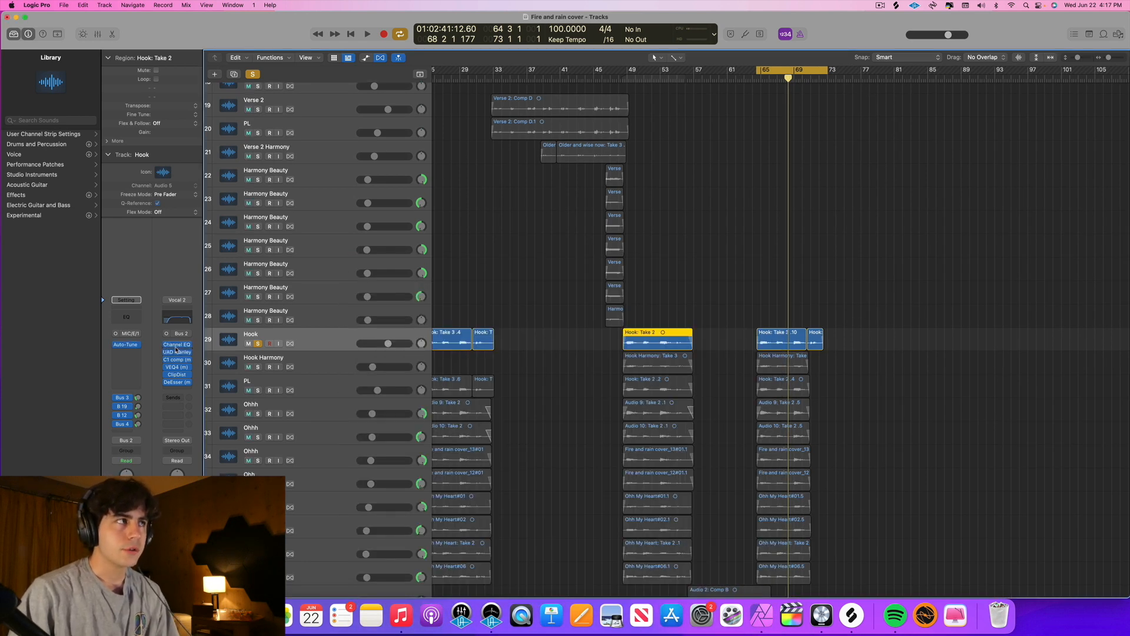
Open the Channel EQ on the Vocal 2 bus, reposition its window and examine the low cut, 2040 Hz dip and high cut
{"action": "left_click", "coordinate": [178, 347]}
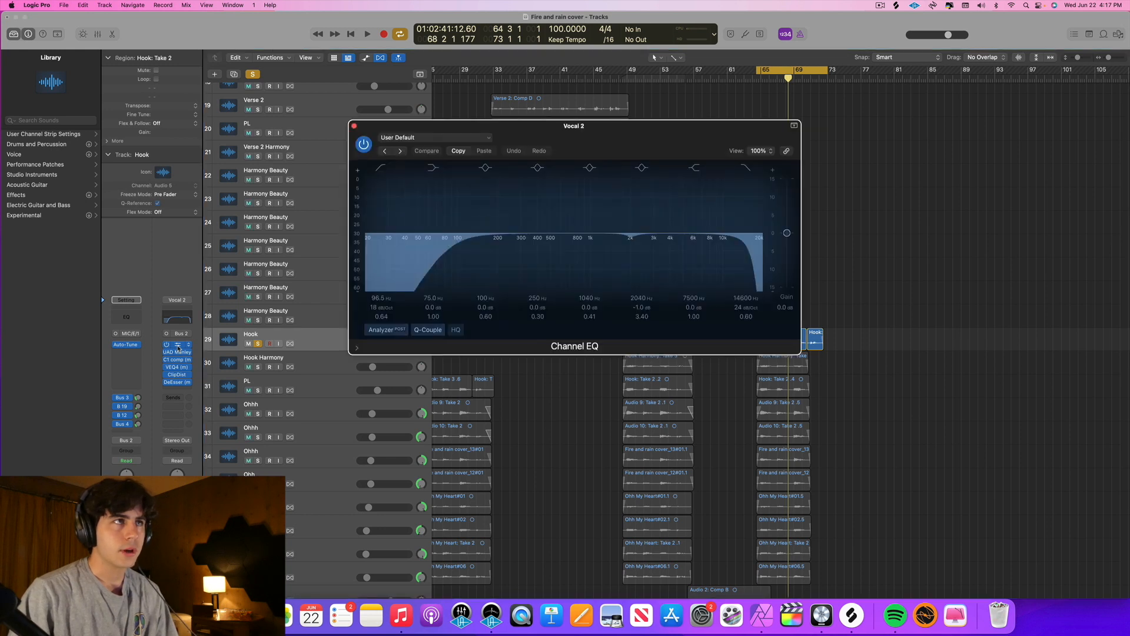
{"action": "left_click_drag", "start_coordinate": [442, 233], "coordinate": [453, 250]}
{"action": "left_click_drag", "start_coordinate": [526, 138], "coordinate": [471, 183]}
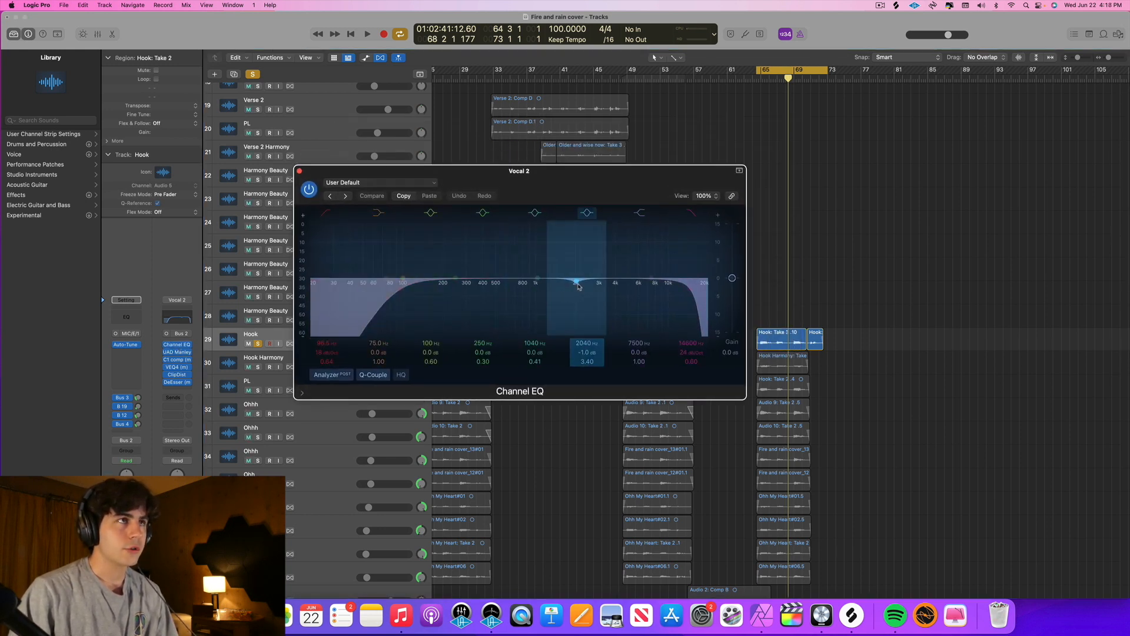
{"action": "left_click_drag", "start_coordinate": [533, 195], "coordinate": [464, 256]}
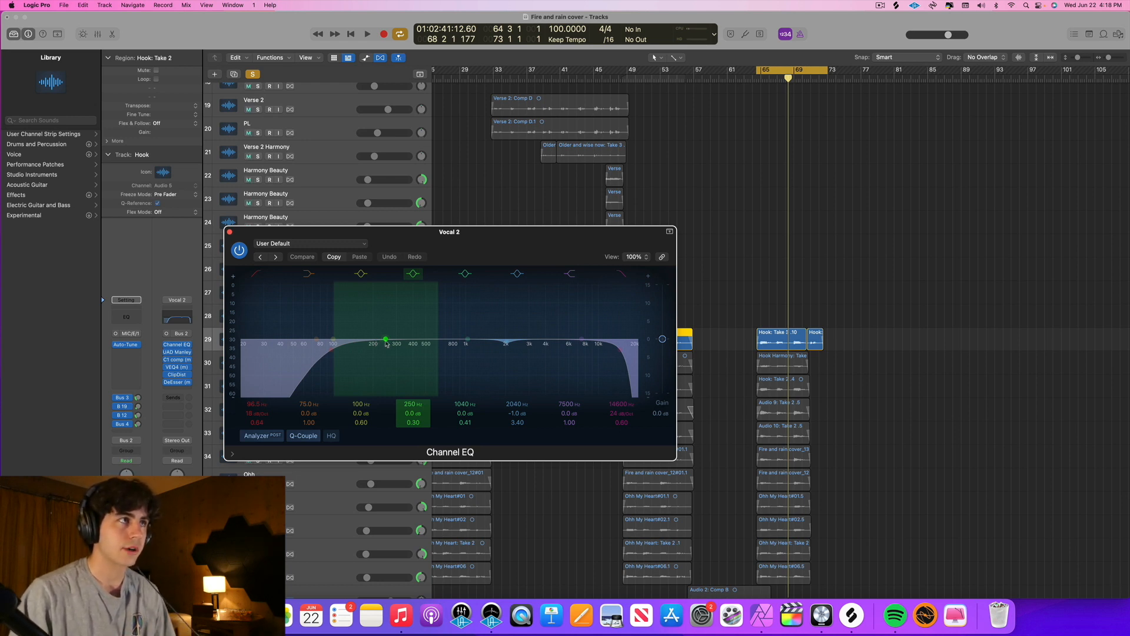
Play the last hook while toggling the Vocal 2 bus plug-ins to compare the processed and unprocessed vocal
{"action": "mouse_move", "coordinate": [178, 355]}
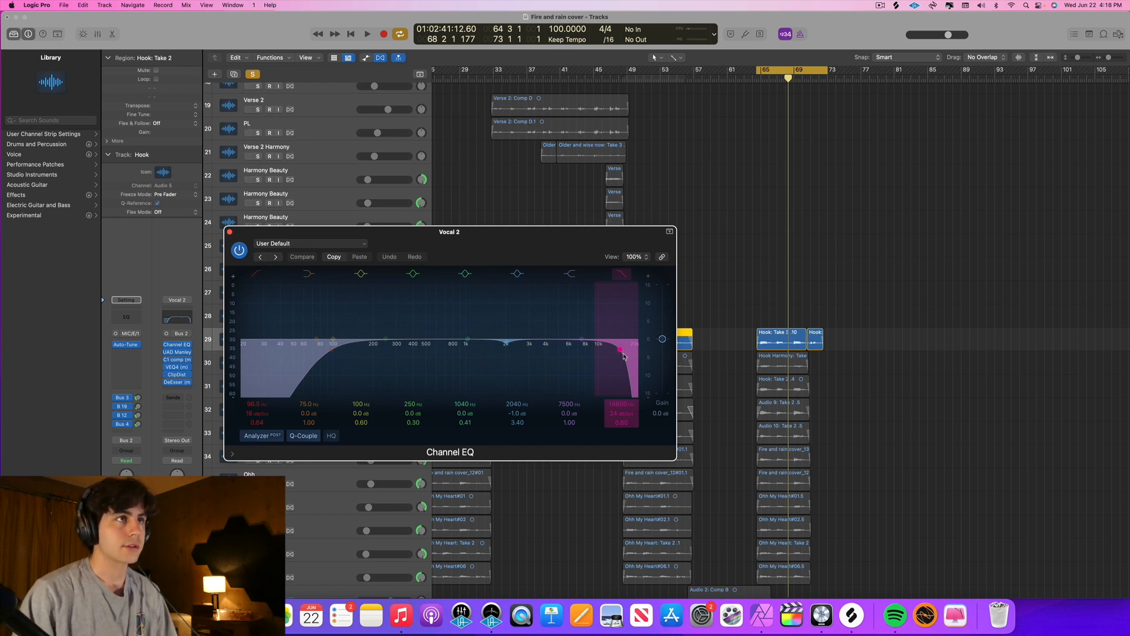
{"action": "left_click", "coordinate": [167, 382], "text": "alt"}
{"action": "key", "text": "space"}
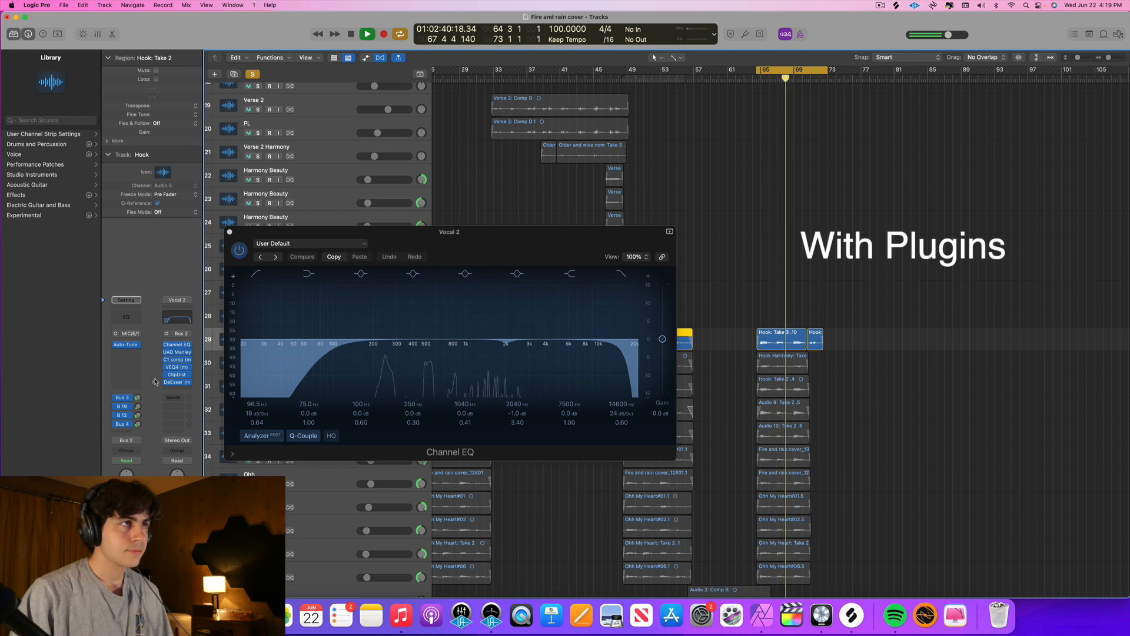
{"action": "key", "text": "space"}
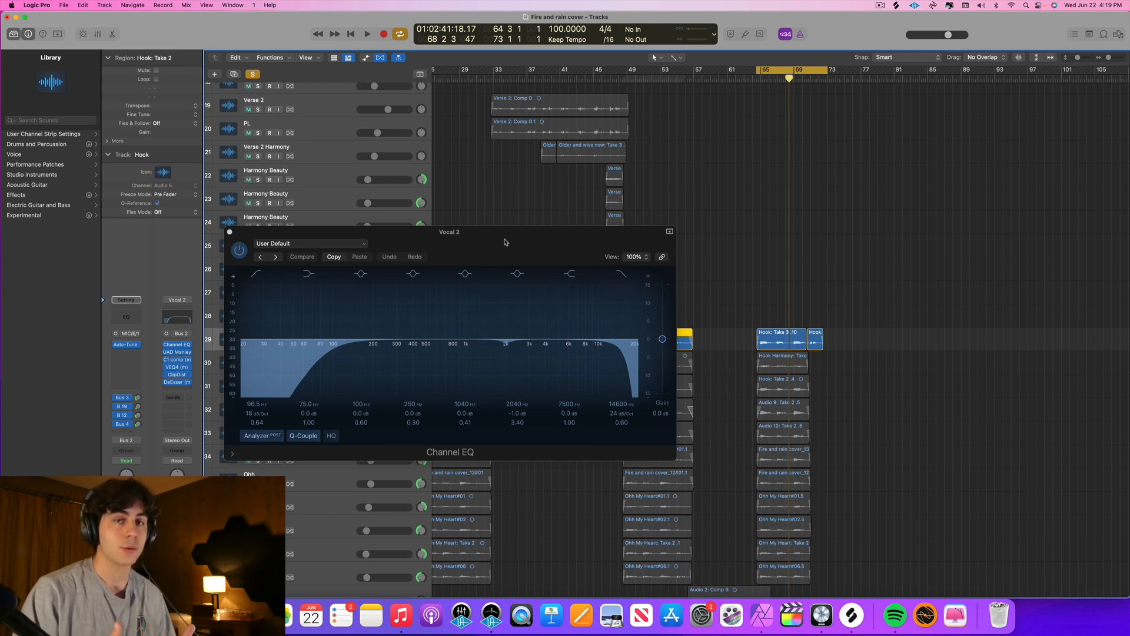
Open the UAD Manley VOXBOX on the Vocal 2 bus, move its window lower and put the Channel EQ window away
{"action": "left_click_drag", "start_coordinate": [504, 242], "coordinate": [566, 267]}
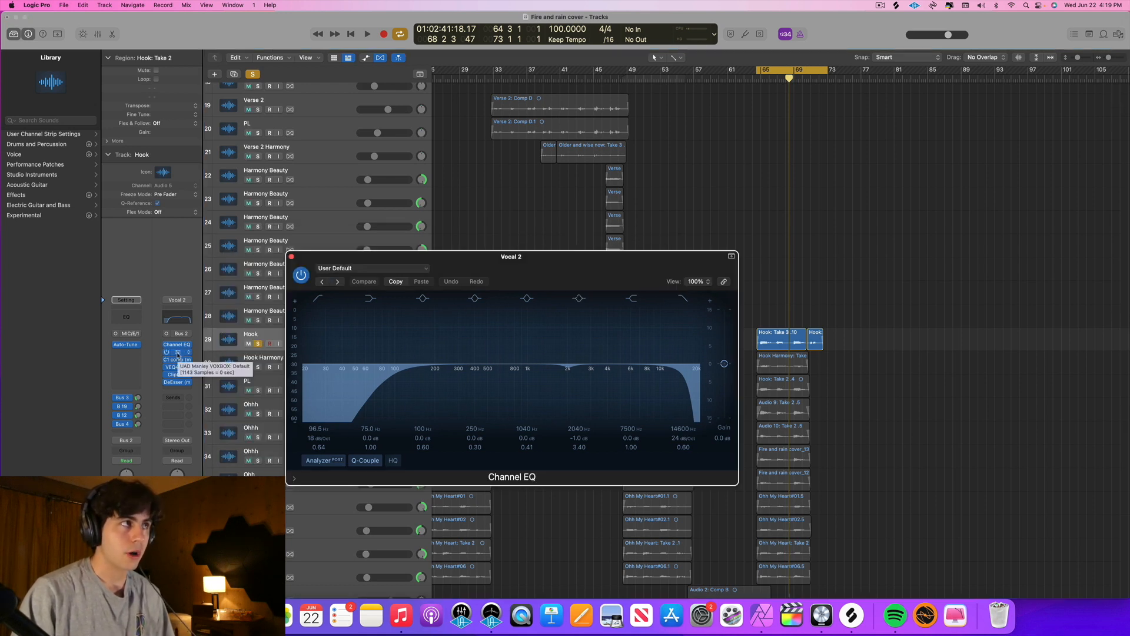
{"action": "left_click", "coordinate": [178, 353]}
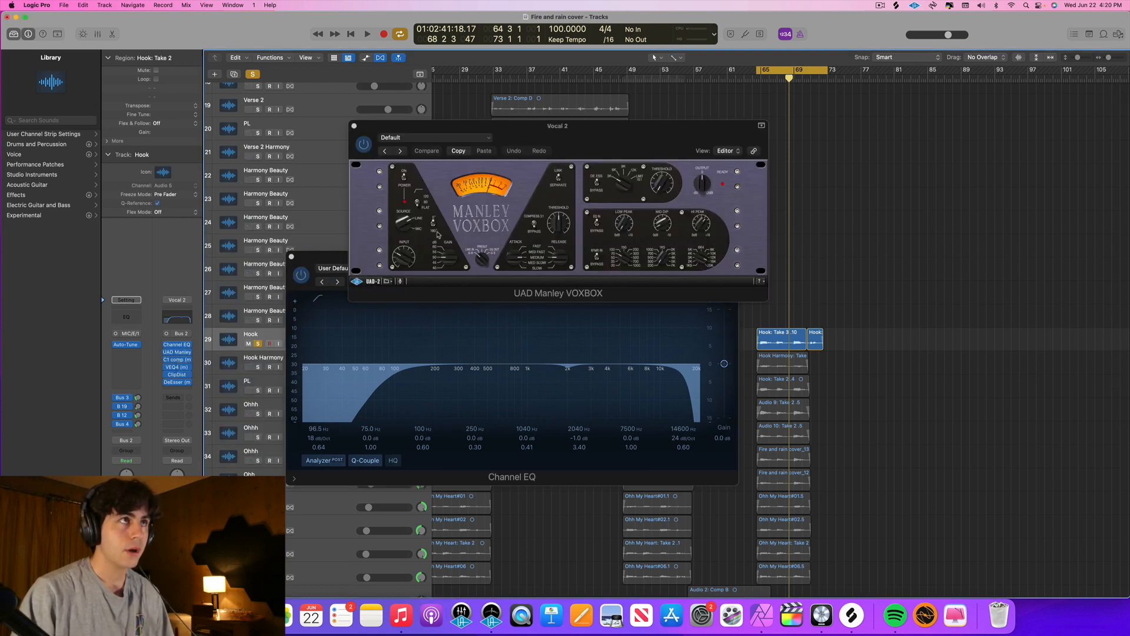
{"action": "left_click_drag", "start_coordinate": [565, 140], "coordinate": [578, 285]}
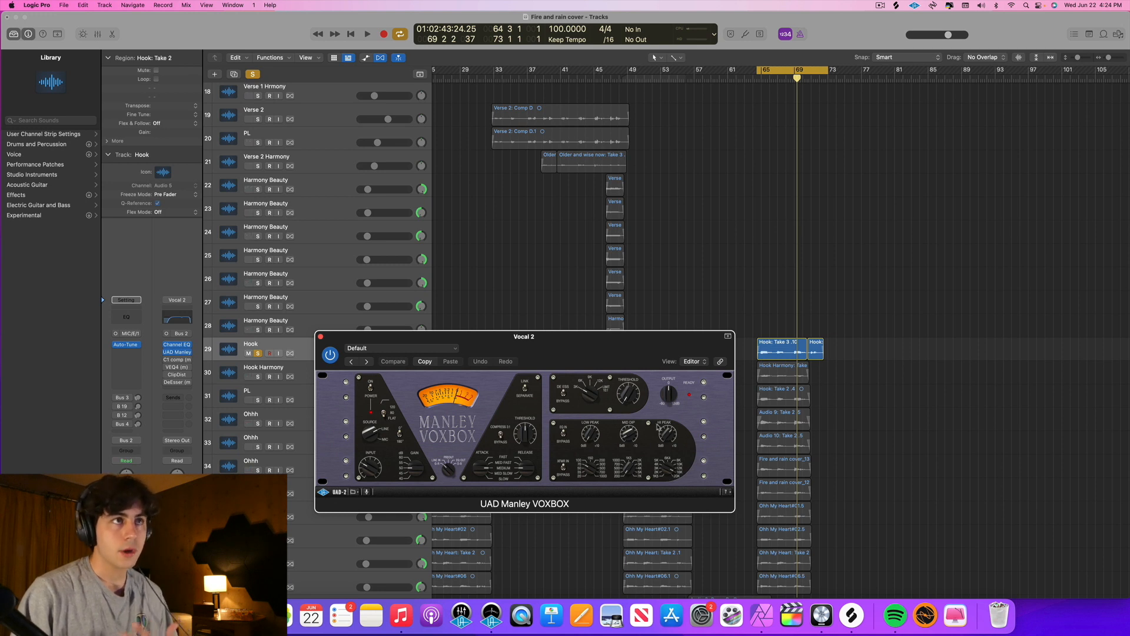
Reposition the UAD Manley VOXBOX window below the Hook track and examine its preamp, compressor, de-esser and EQ settings
{"action": "left_click_drag", "start_coordinate": [642, 350], "coordinate": [652, 354]}
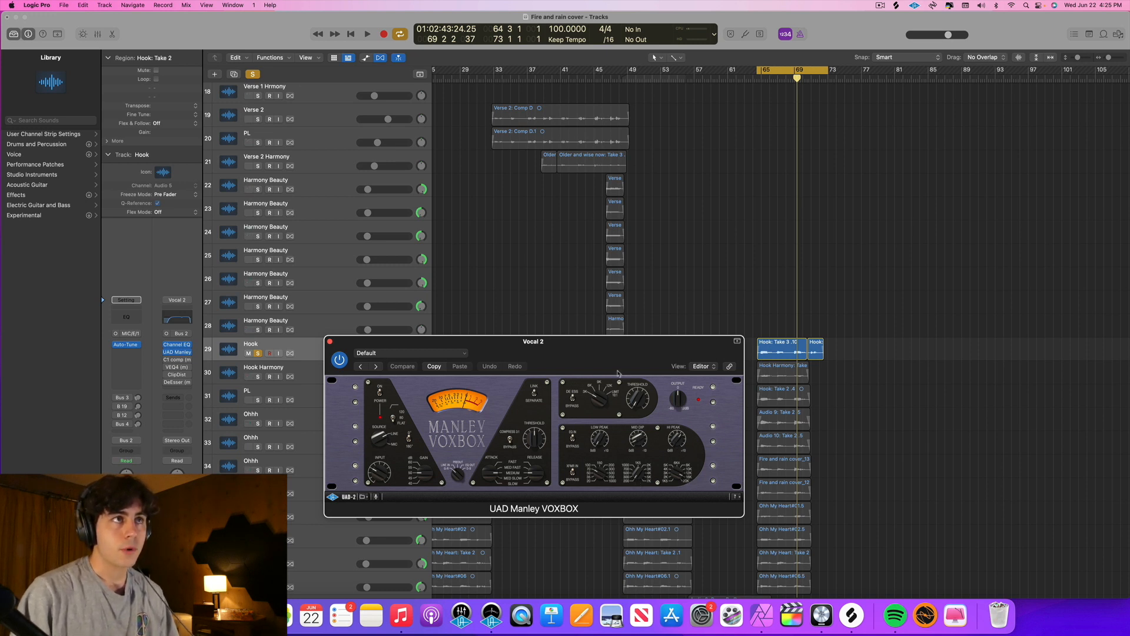
{"action": "left_click_drag", "start_coordinate": [600, 357], "coordinate": [641, 388]}
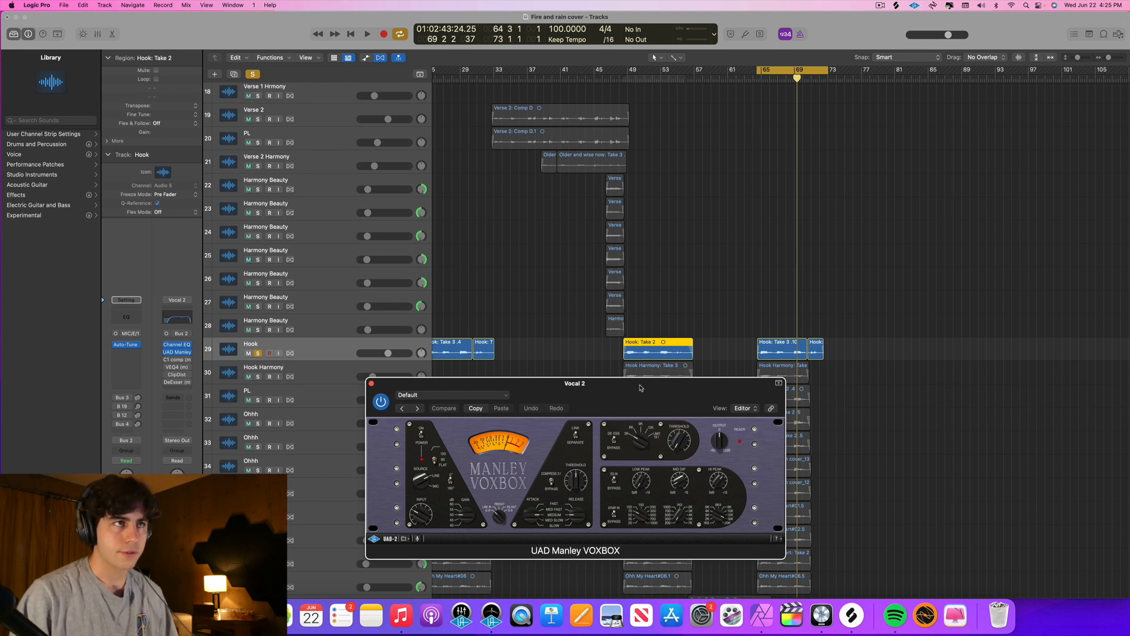
{"action": "left_click_drag", "start_coordinate": [641, 388], "coordinate": [640, 387]}
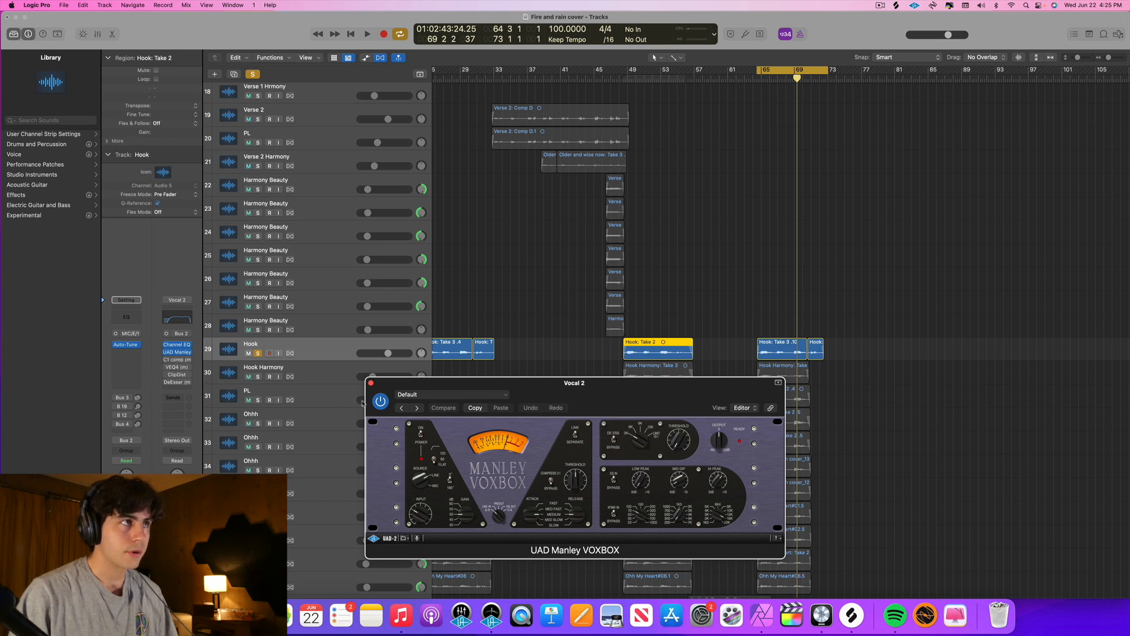
{"action": "left_click_drag", "start_coordinate": [390, 387], "coordinate": [394, 378]}
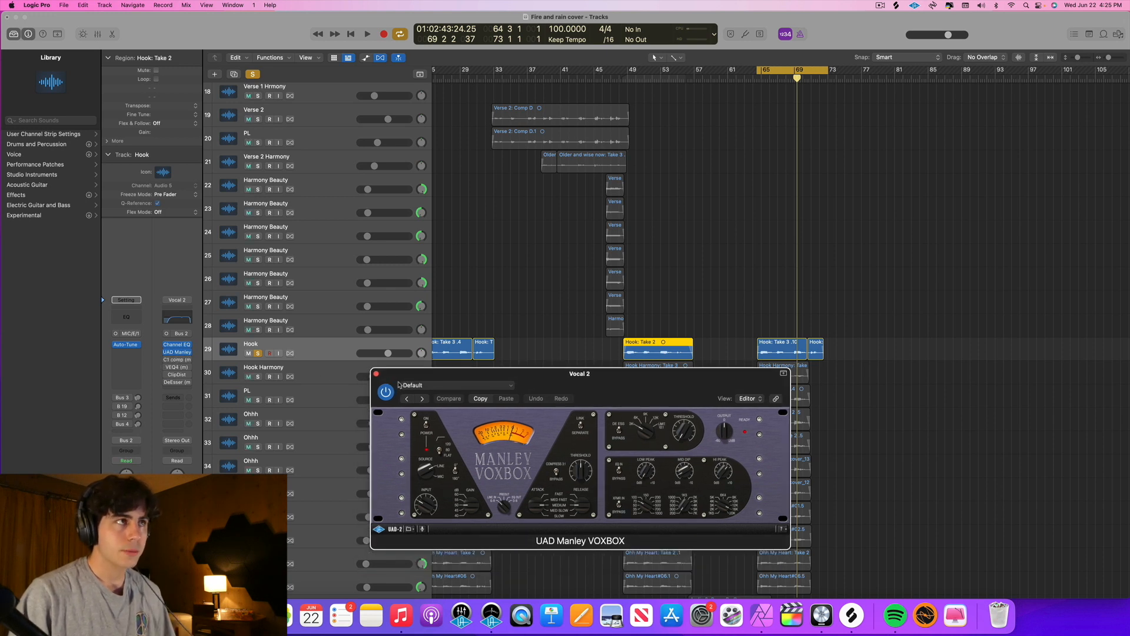
Play the last hook with the Manley VOXBOX engaged and bypassed to compare them, leaving it engaged
{"action": "key", "text": "space"}
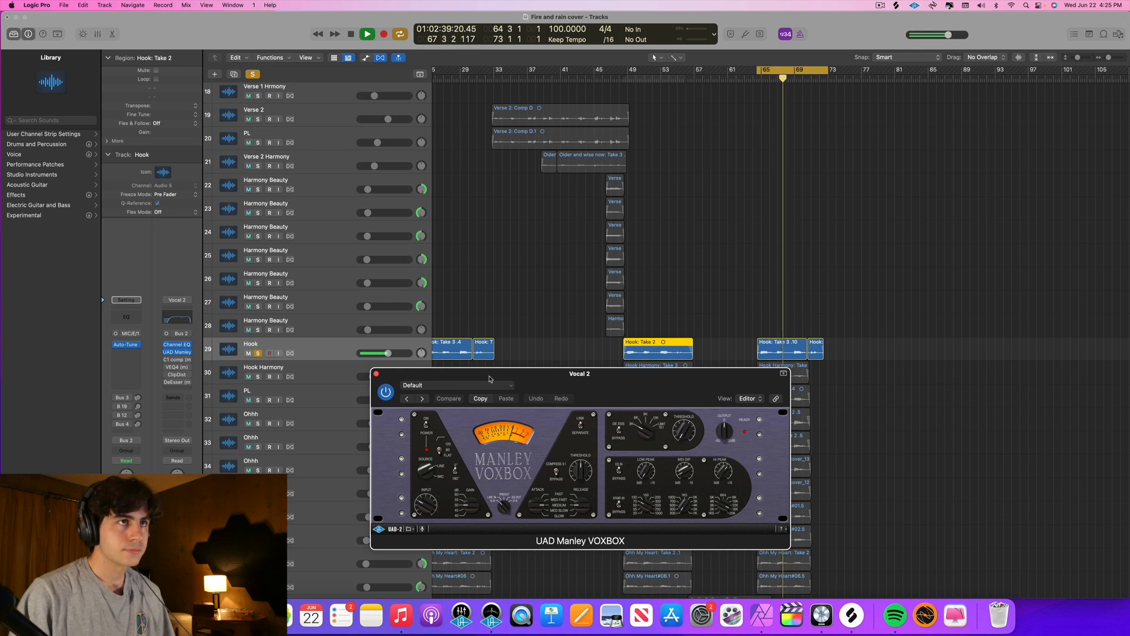
{"action": "key", "text": "space"}
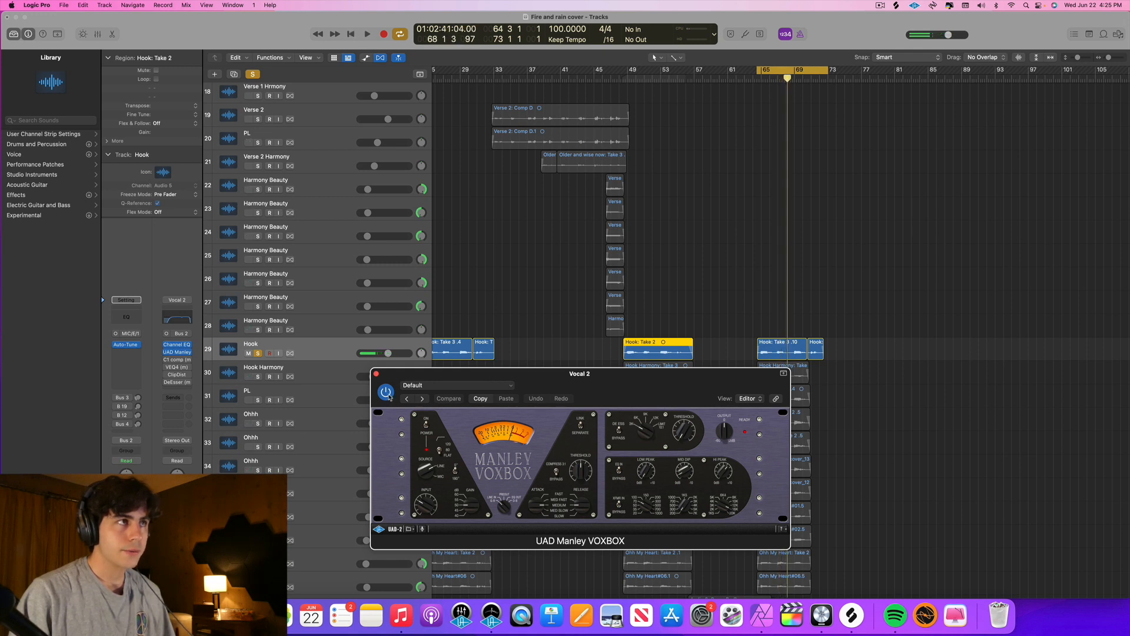
{"action": "left_click", "coordinate": [386, 393]}
{"action": "key", "text": "space"}
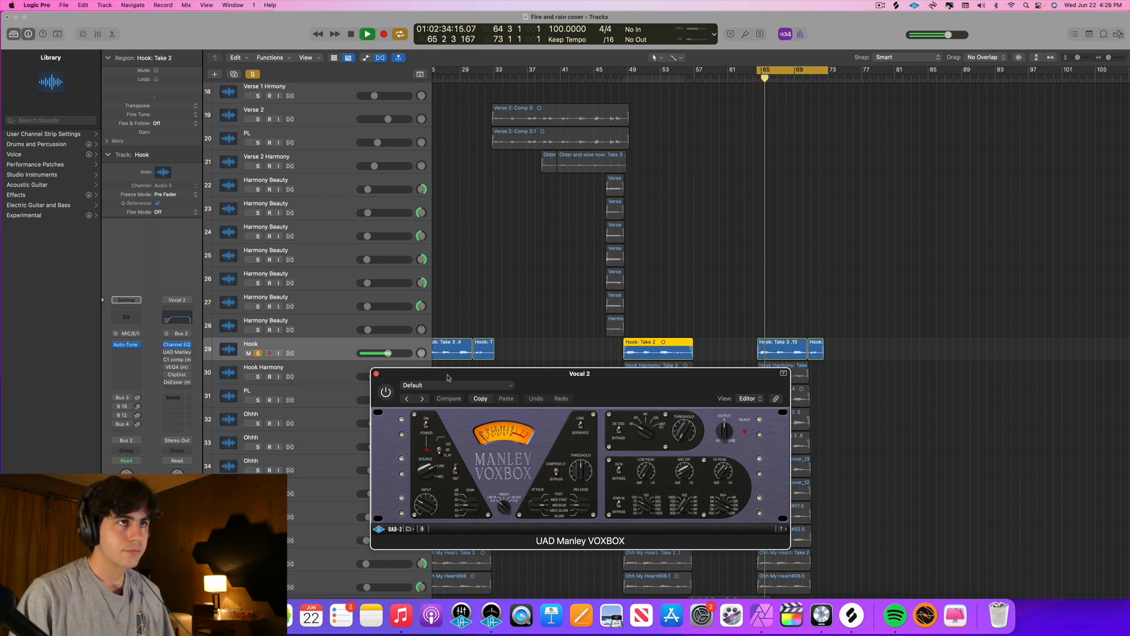
{"action": "left_click", "coordinate": [386, 392]}
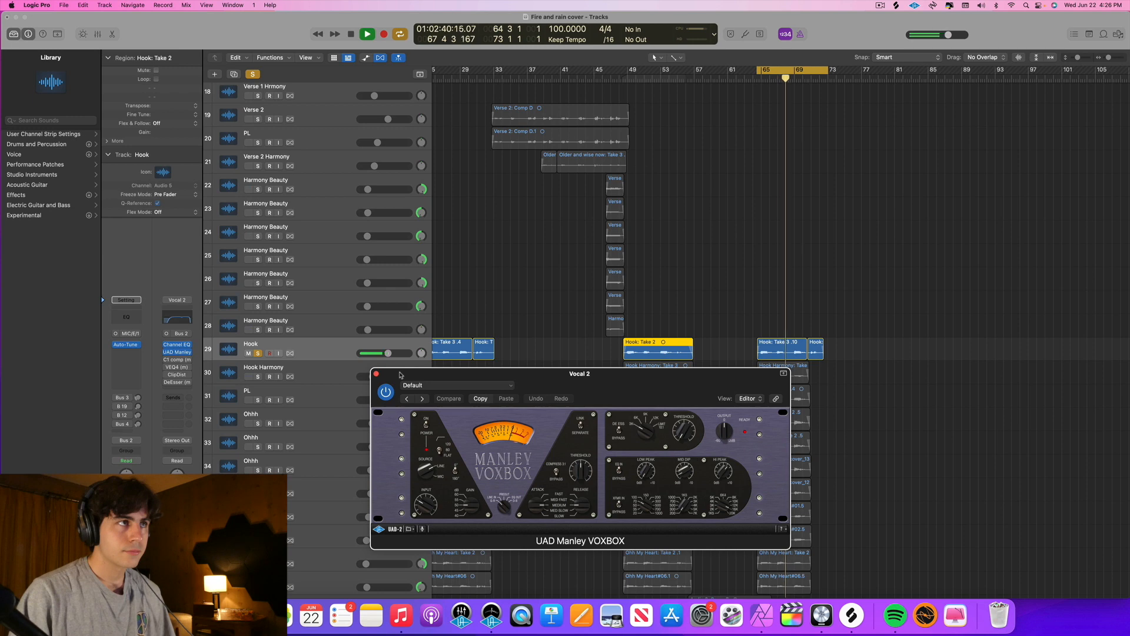
{"action": "key", "text": "space"}
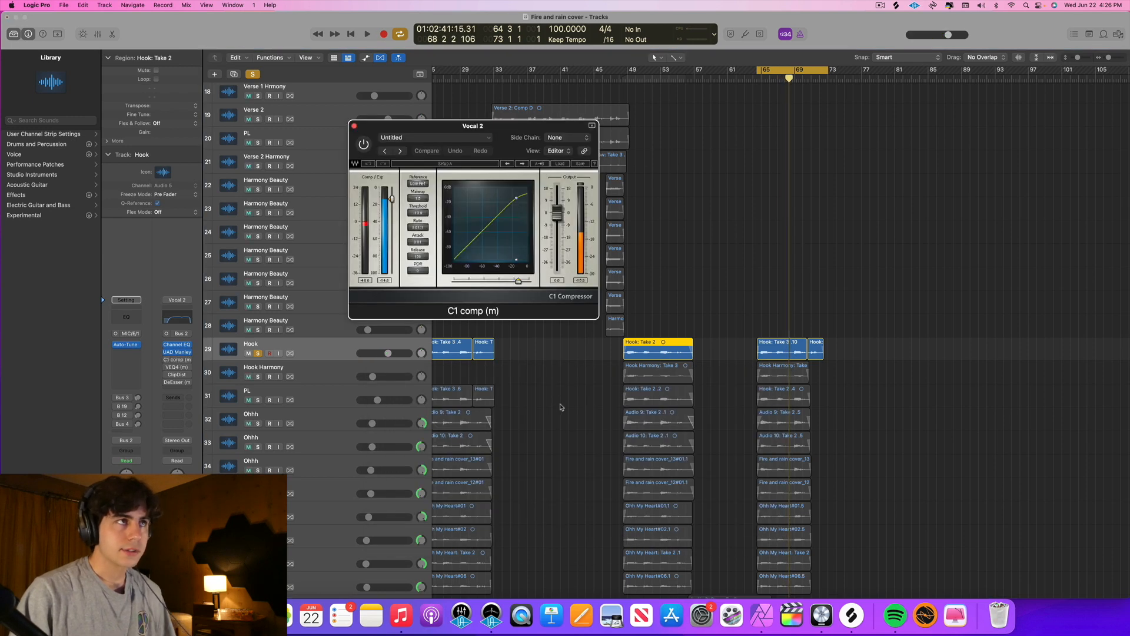
Enable the C1 compressor on the Vocal 2 bus, play the last hook through it and close its window
{"action": "left_click_drag", "start_coordinate": [493, 158], "coordinate": [558, 283]}
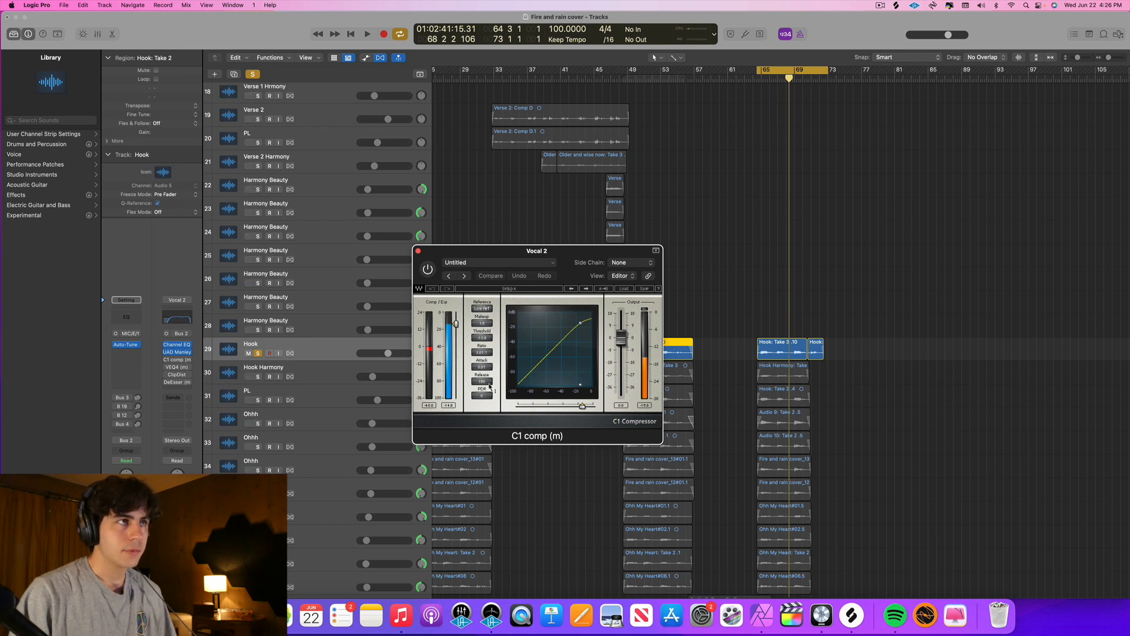
{"action": "left_click_drag", "start_coordinate": [566, 265], "coordinate": [575, 297]}
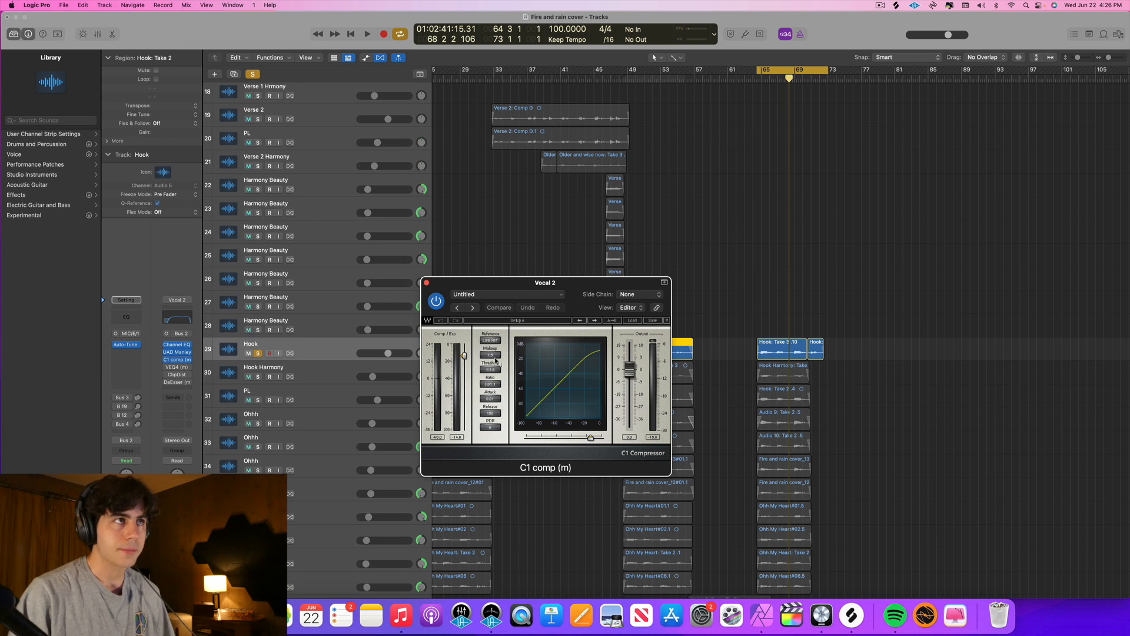
{"action": "key", "text": "space"}
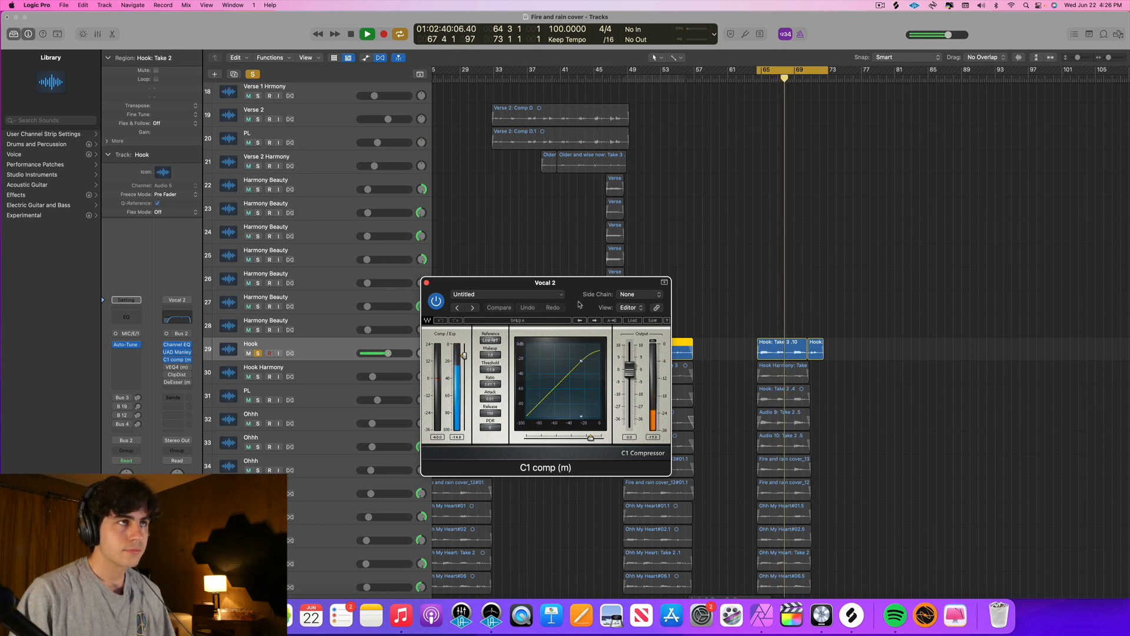
{"action": "key", "text": "space"}
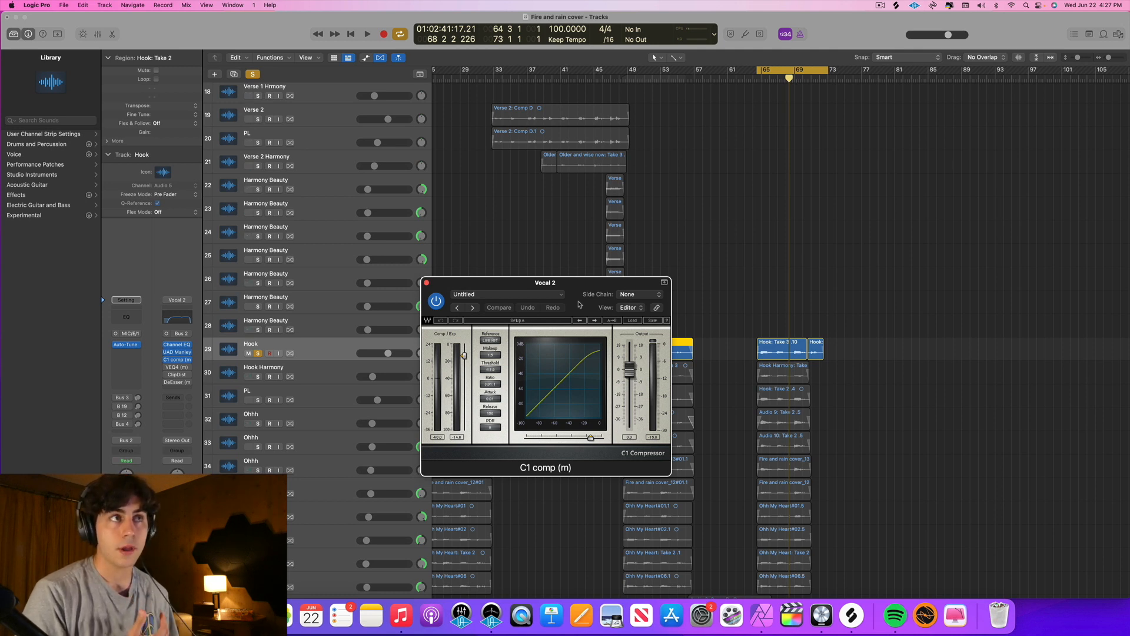
{"action": "left_click", "coordinate": [426, 283]}
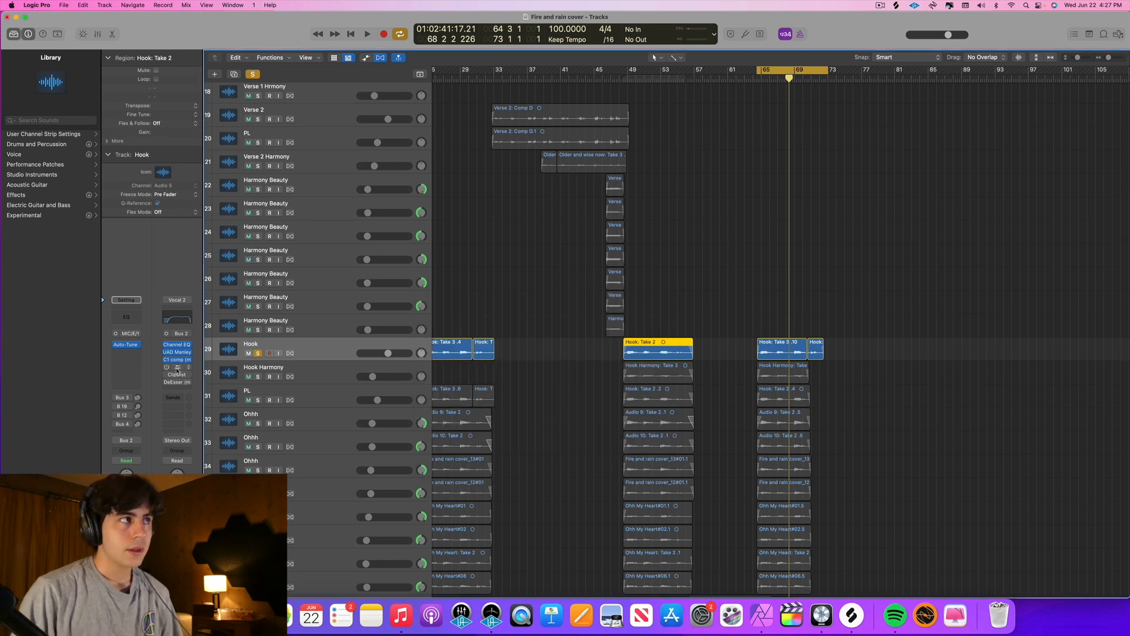
Enable the VEQ4 on the Vocal 2 bus, nudge its HF gain, close it and play the last hook
{"action": "left_click", "coordinate": [177, 366]}
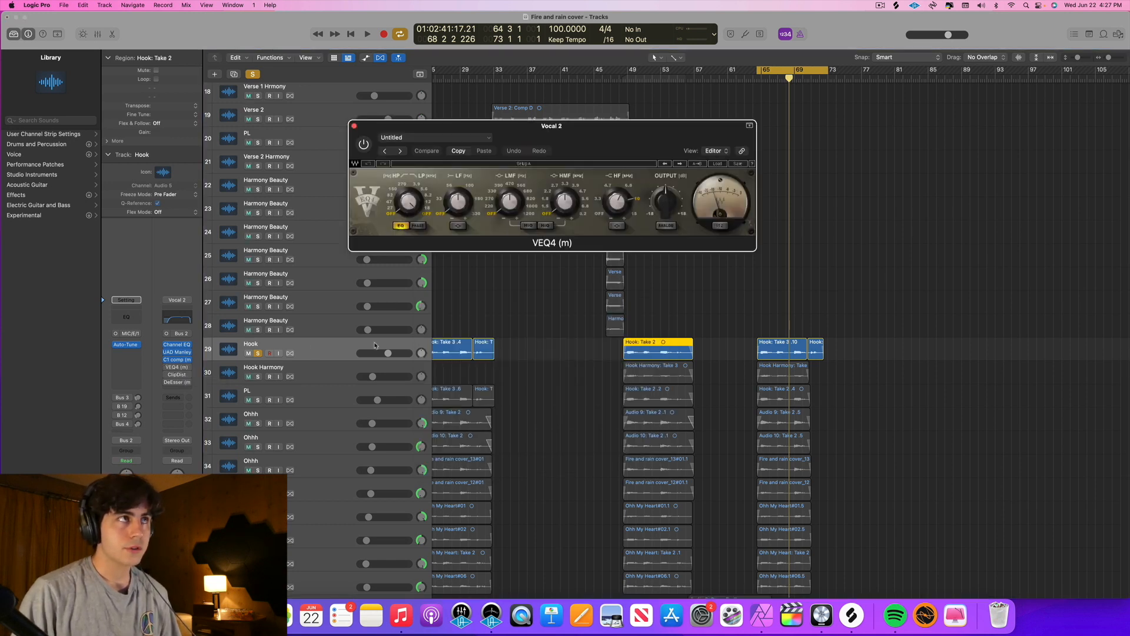
{"action": "left_click_drag", "start_coordinate": [369, 143], "coordinate": [397, 235]}
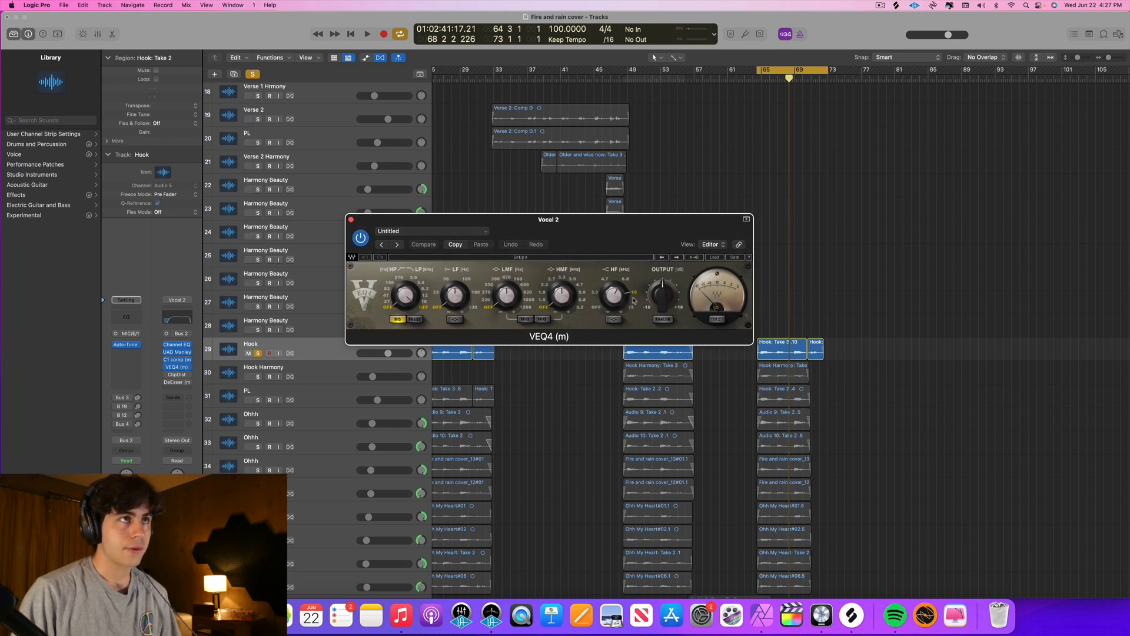
{"action": "left_click_drag", "start_coordinate": [613, 294], "coordinate": [614, 288]}
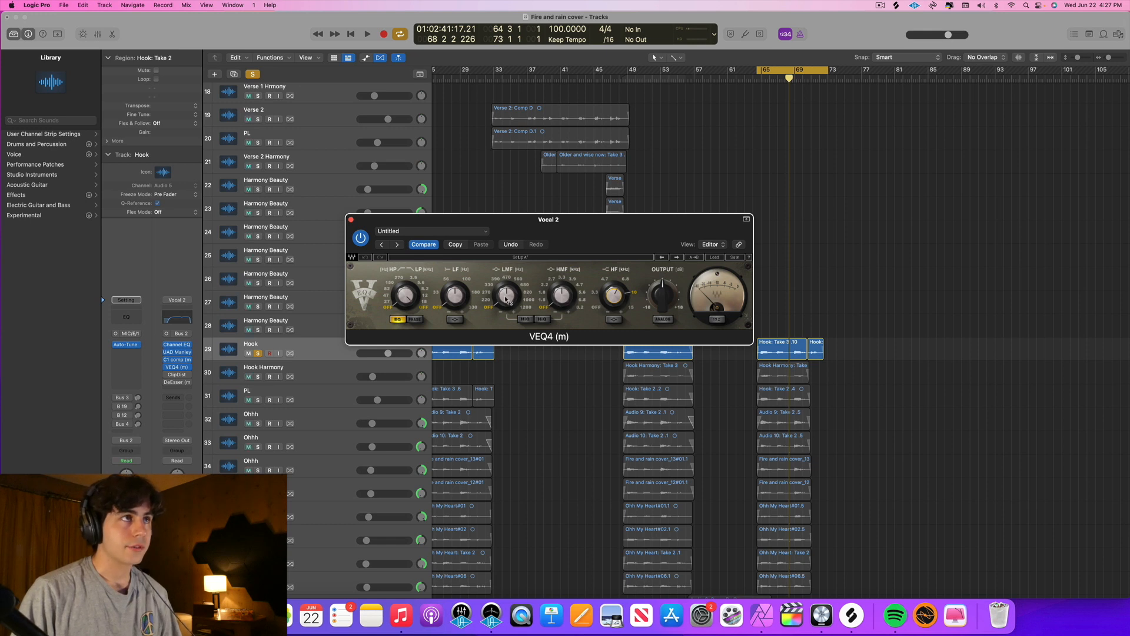
{"action": "left_click", "coordinate": [351, 219]}
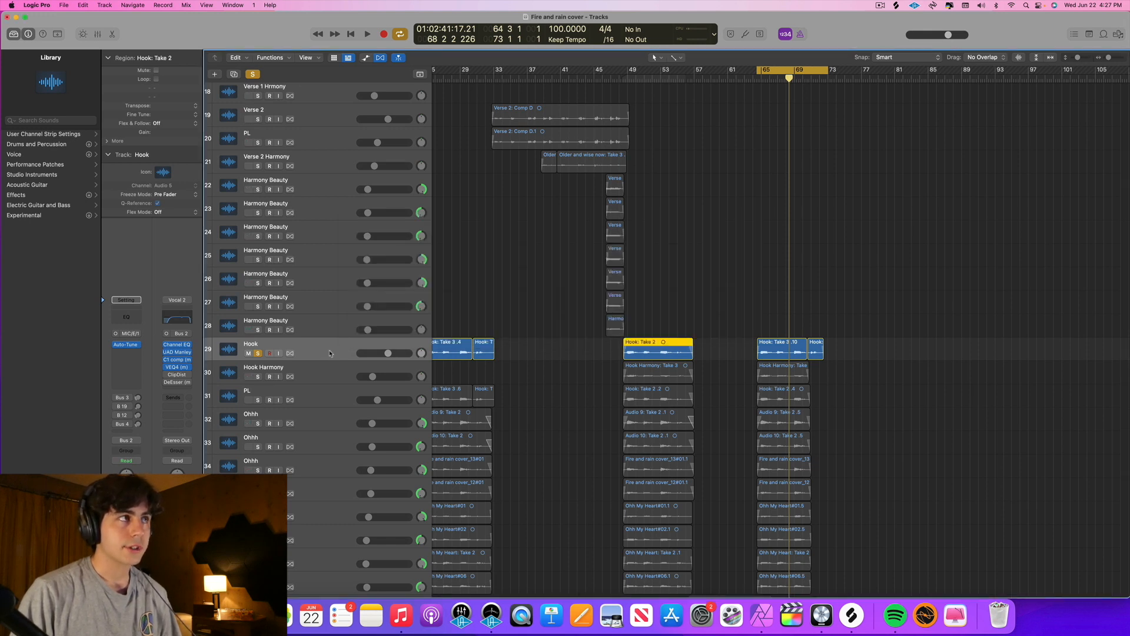
{"action": "key", "text": "space"}
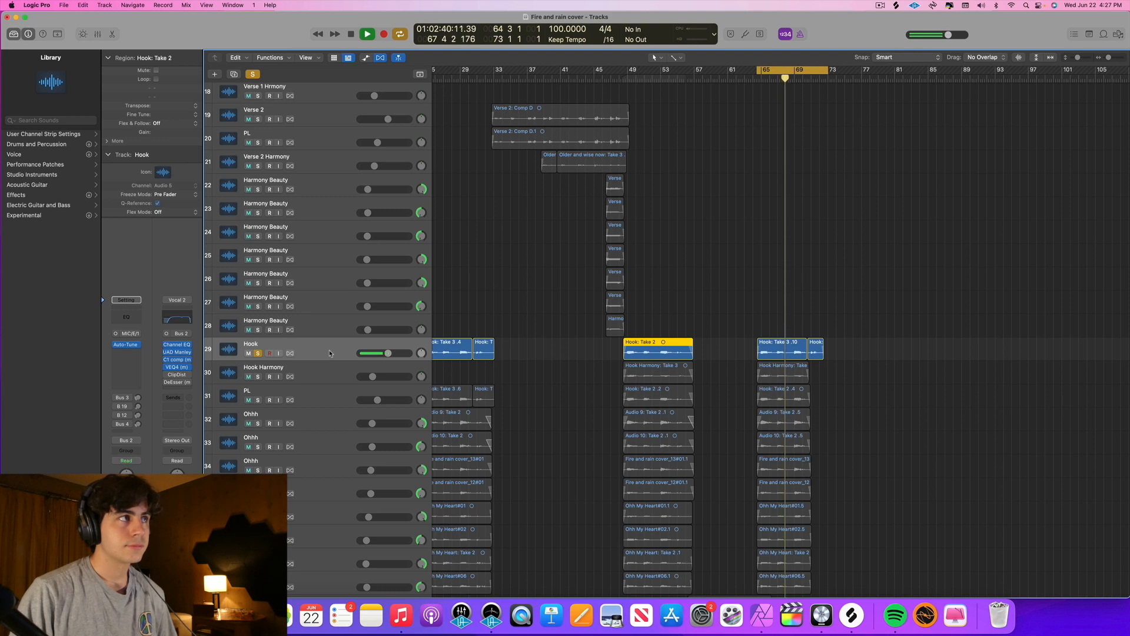
{"action": "key", "text": "space"}
Open the Clip Distortion on the Vocal 2 bus, move its window clear of the tracks and set Mix to 35%
{"action": "left_click", "coordinate": [176, 374]}
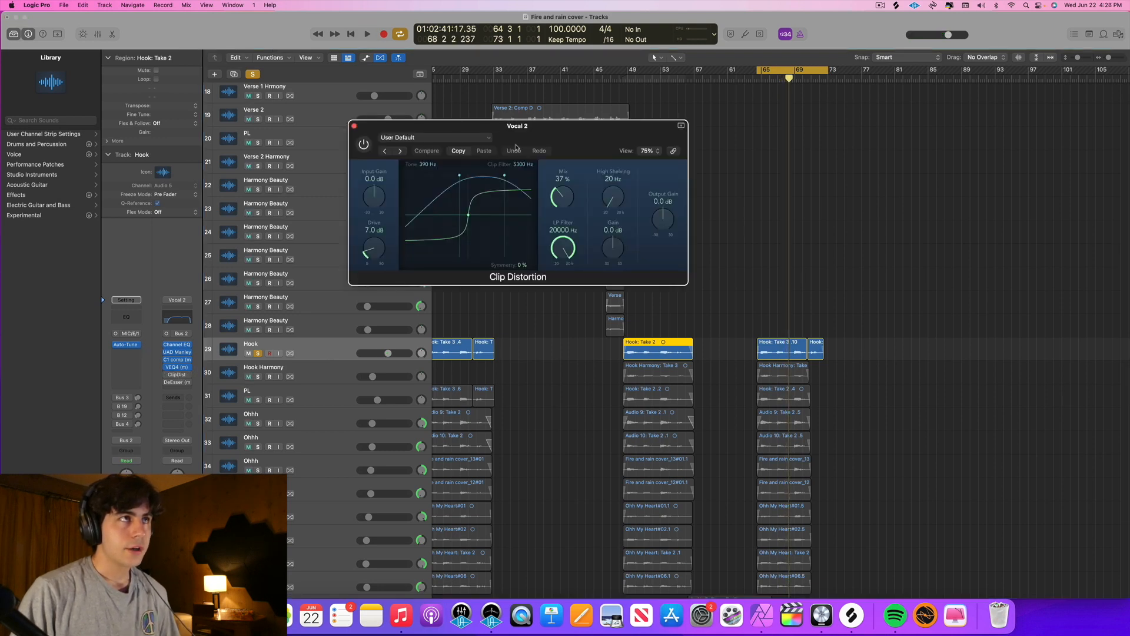
{"action": "left_click_drag", "start_coordinate": [529, 141], "coordinate": [538, 238]}
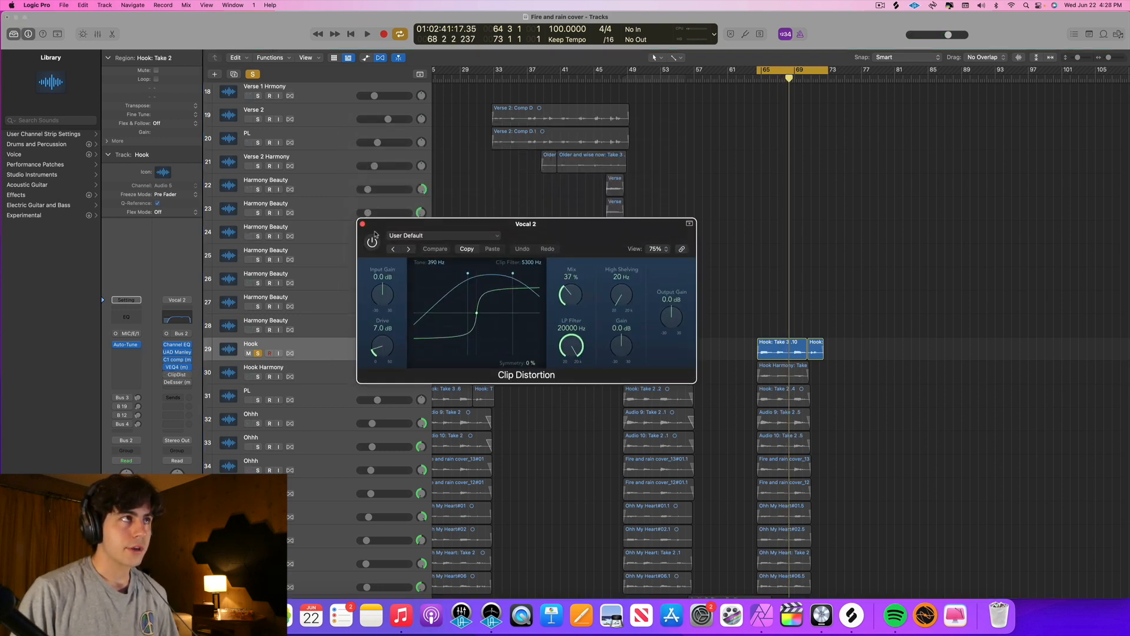
{"action": "left_click_drag", "start_coordinate": [376, 234], "coordinate": [364, 248]}
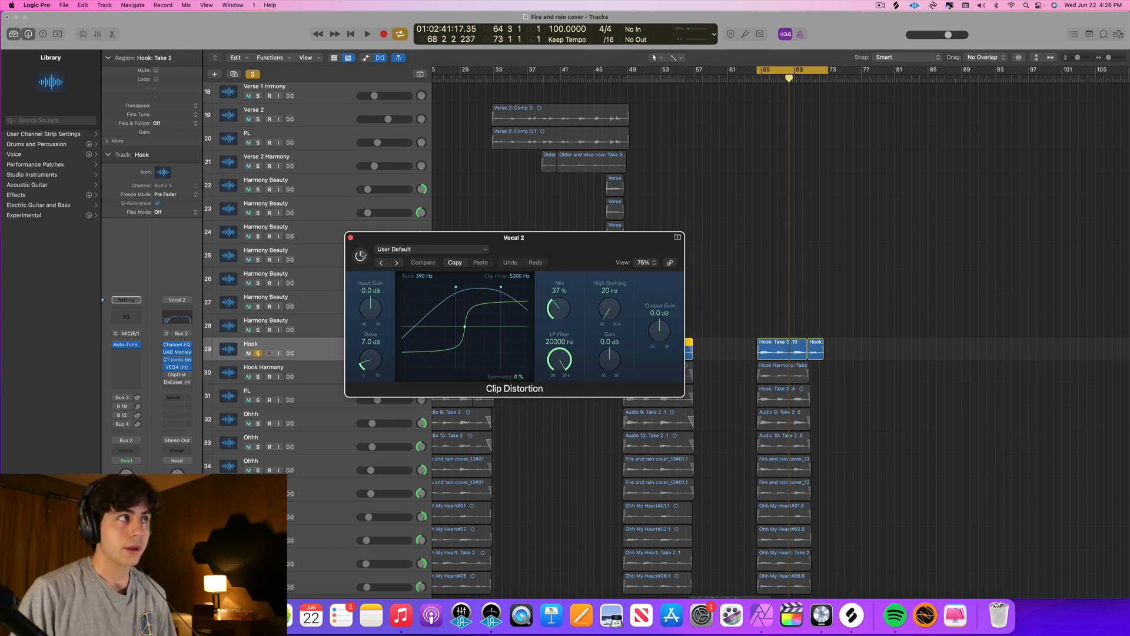
{"action": "left_click_drag", "start_coordinate": [370, 246], "coordinate": [350, 254]}
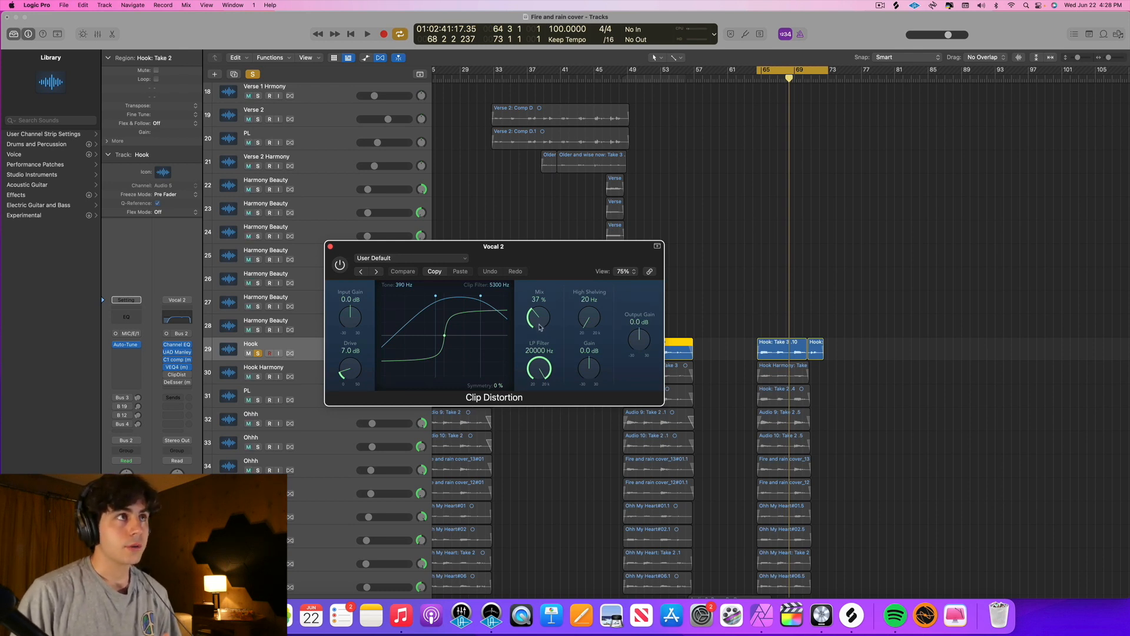
{"action": "scroll", "coordinate": [540, 327], "scroll_direction": "down", "scroll_amount": 1}
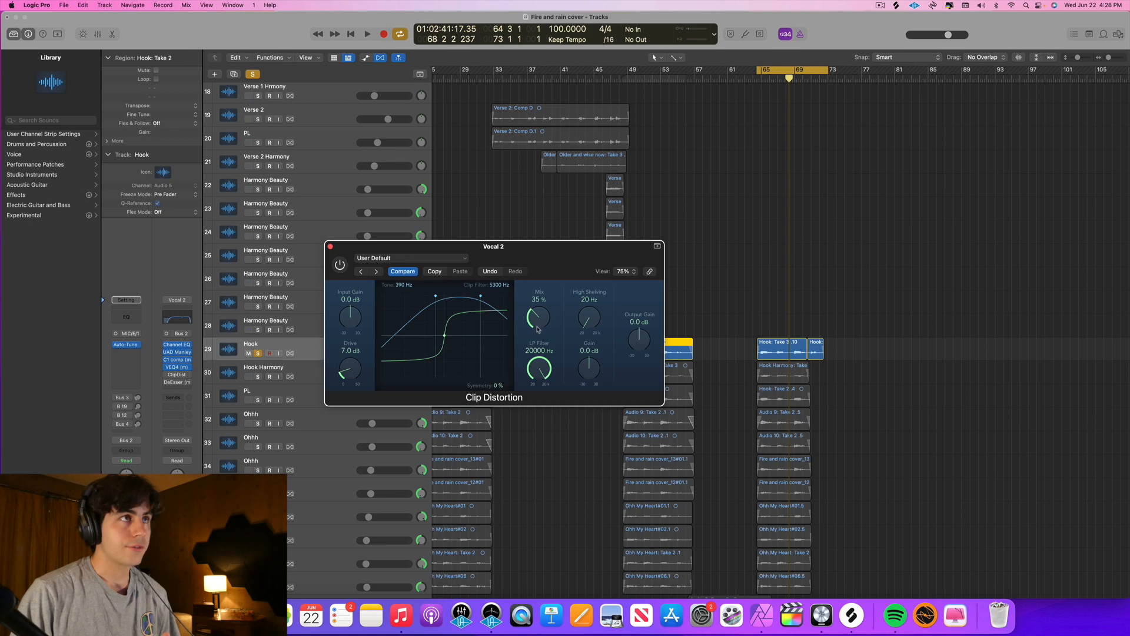
Enable the Clip Distortion and play the last hook through it
{"action": "left_click_drag", "start_coordinate": [348, 247], "coordinate": [328, 260]}
{"action": "left_click", "coordinate": [320, 278]}
{"action": "key", "text": "space"}
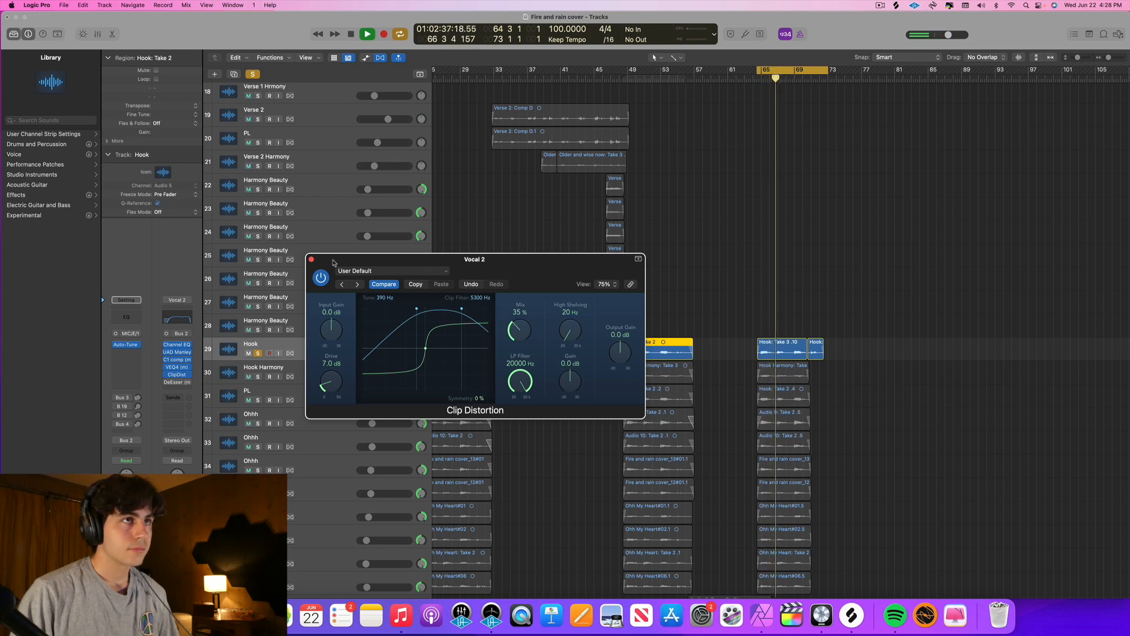
{"action": "mouse_move", "coordinate": [526, 343]}
{"action": "left_mouse_down"}
{"action": "mouse_move", "coordinate": [517, 273]}
{"action": "mouse_move", "coordinate": [513, 343]}
{"action": "left_mouse_up"}
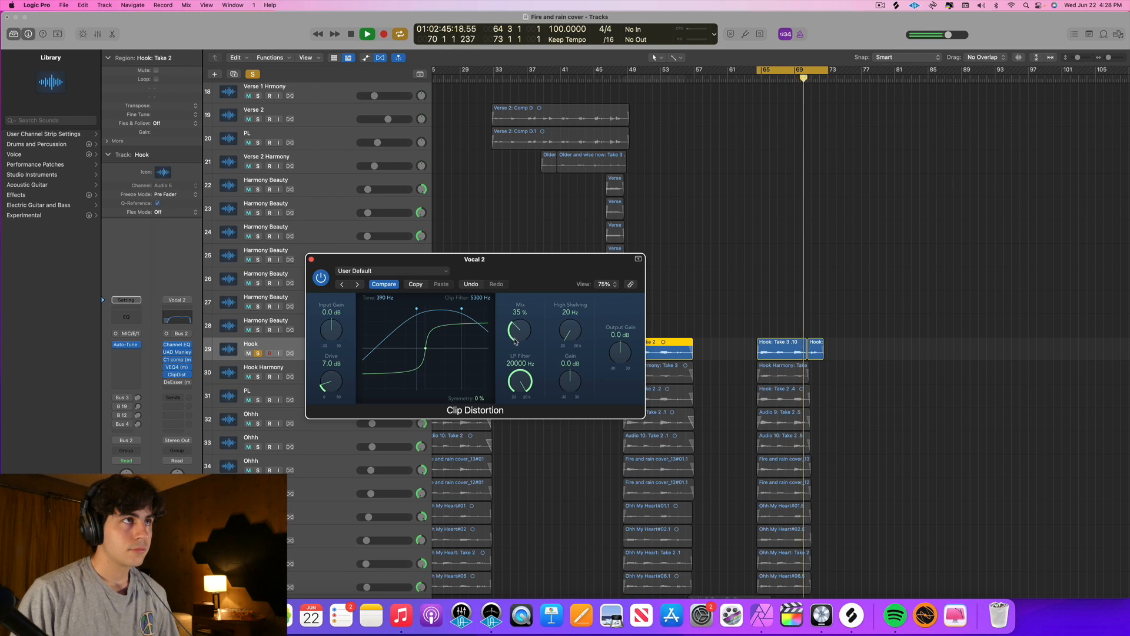
{"action": "key", "text": "space"}
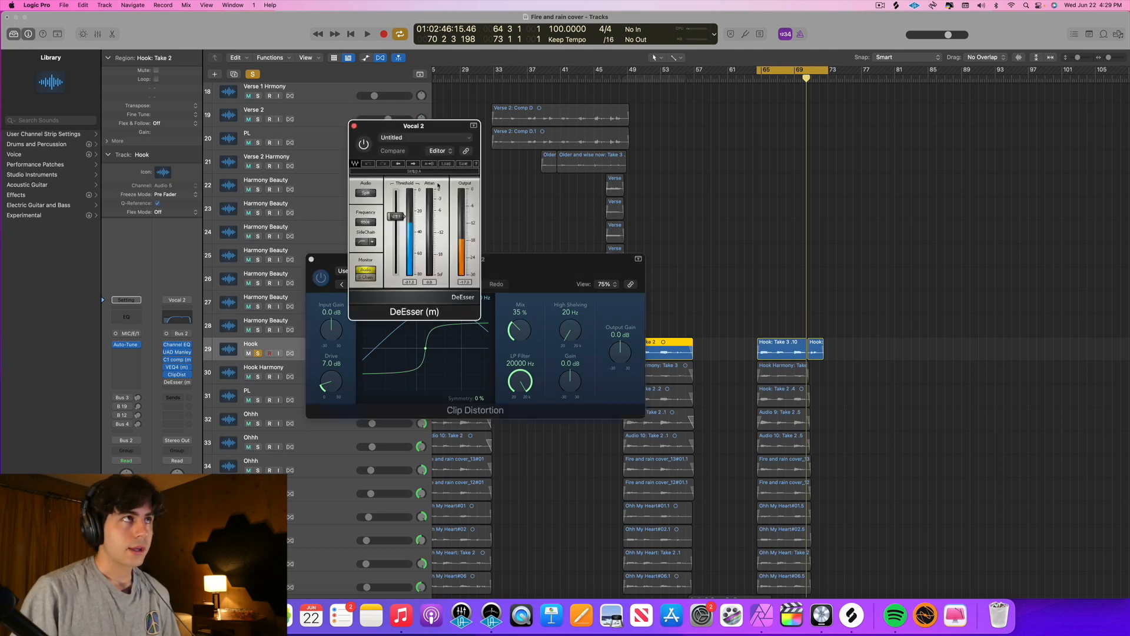
Enable the DeEsser on the Vocal 2 bus, examine its threshold and close the DeEsser and Clip Distortion windows
{"action": "left_click_drag", "start_coordinate": [406, 130], "coordinate": [478, 239]}
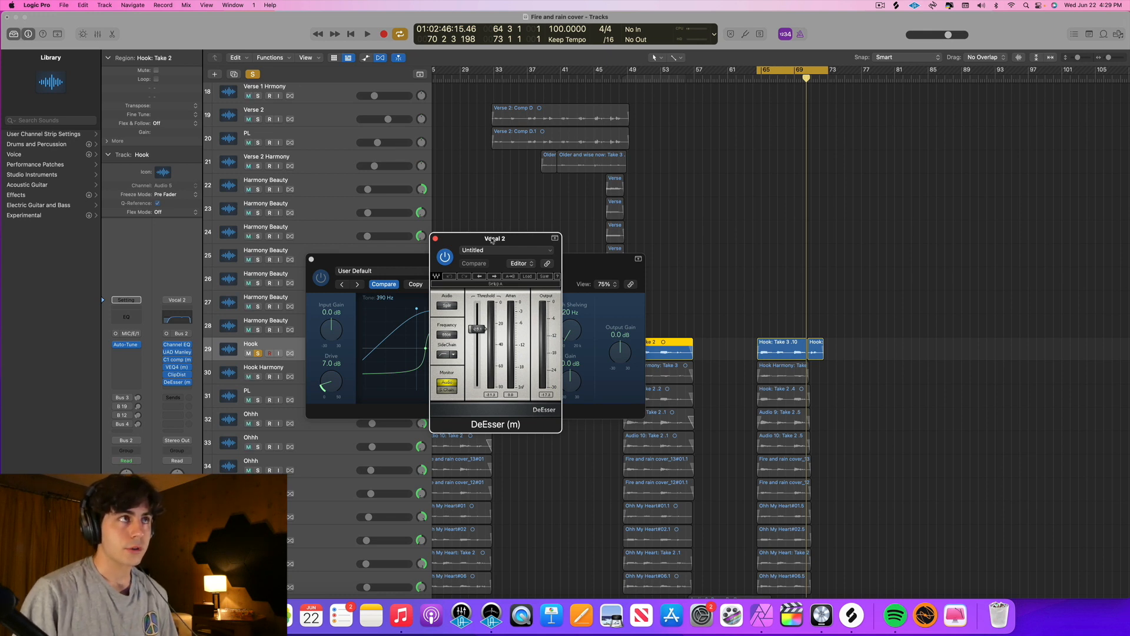
{"action": "left_click_drag", "start_coordinate": [492, 240], "coordinate": [492, 252]}
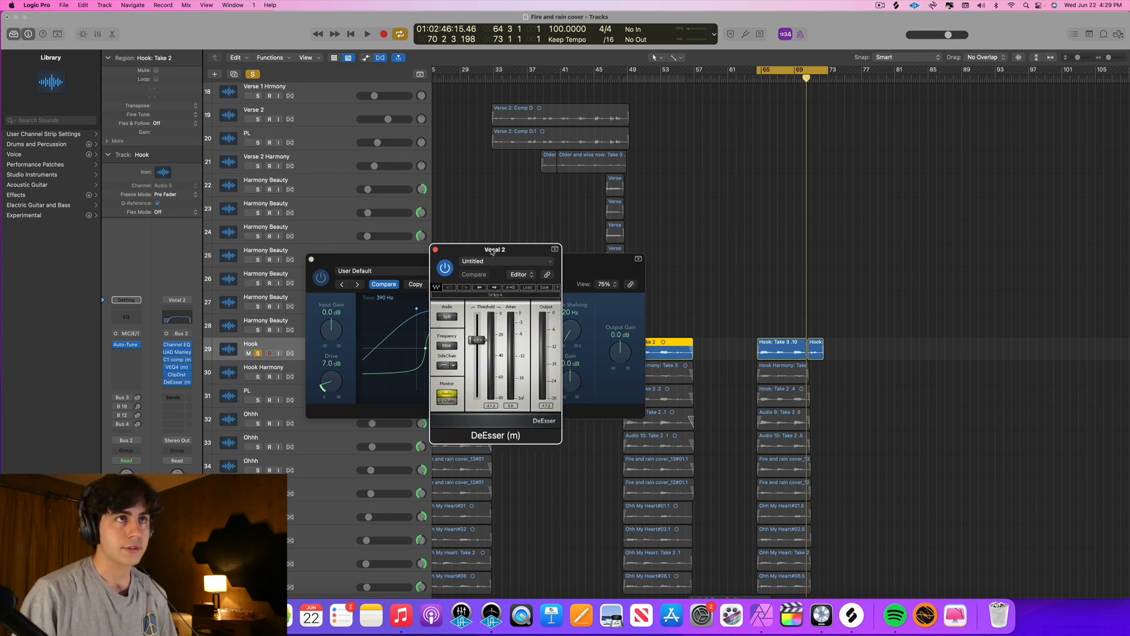
{"action": "left_click", "coordinate": [435, 250]}
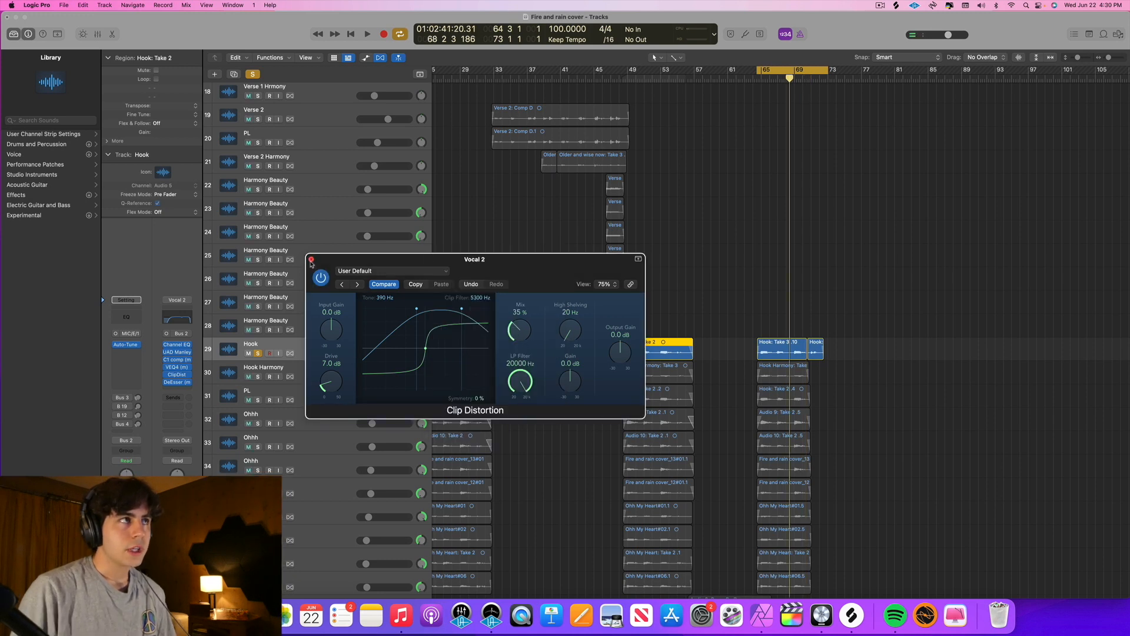
{"action": "left_click", "coordinate": [311, 260]}
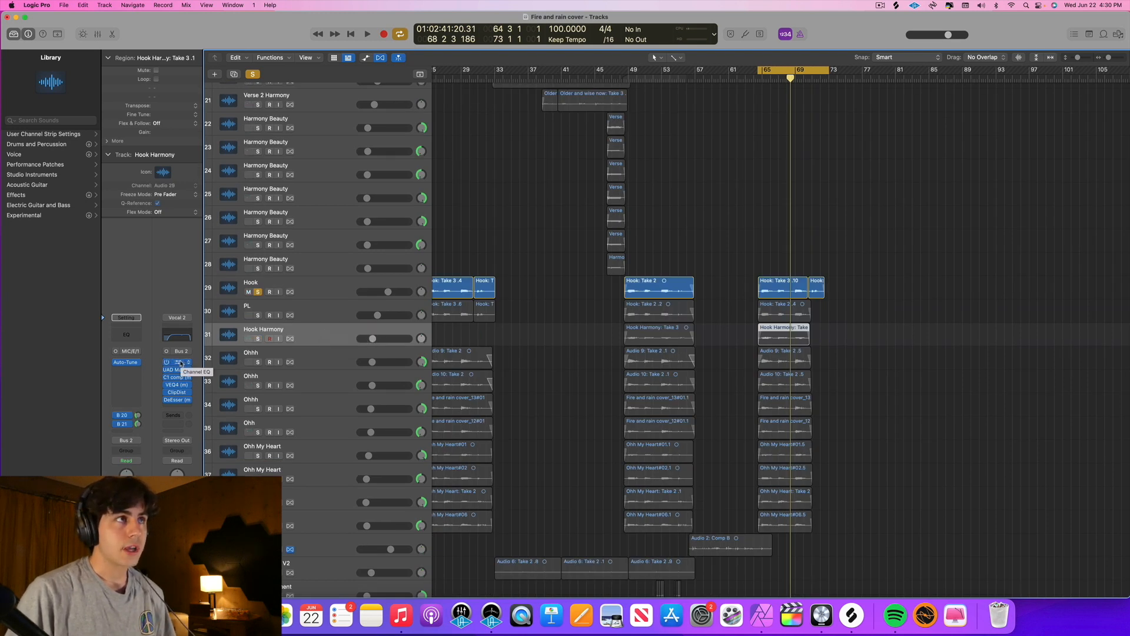
Mute the nine backing tracks from Hook Harmony through Oh My Heart, unsolo the Hook and play the last hook in the mix
{"action": "left_click", "coordinate": [326, 286]}
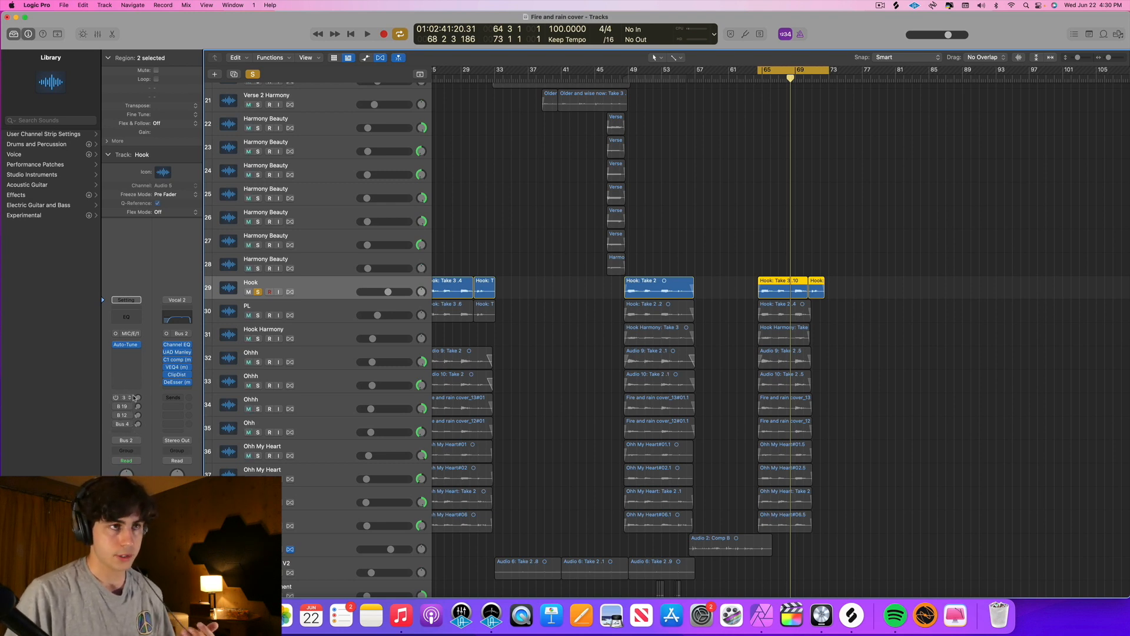
{"action": "left_click", "coordinate": [321, 339]}
{"action": "key", "text": "space"}
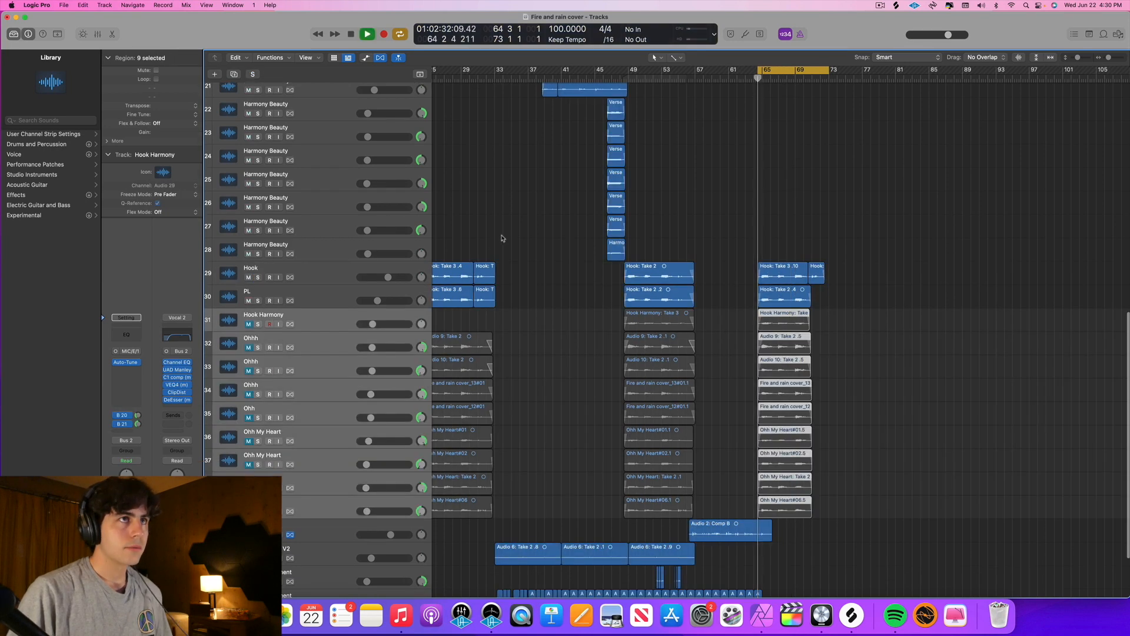
{"action": "scroll", "coordinate": [502, 238], "scroll_direction": "up", "scroll_amount": 3}
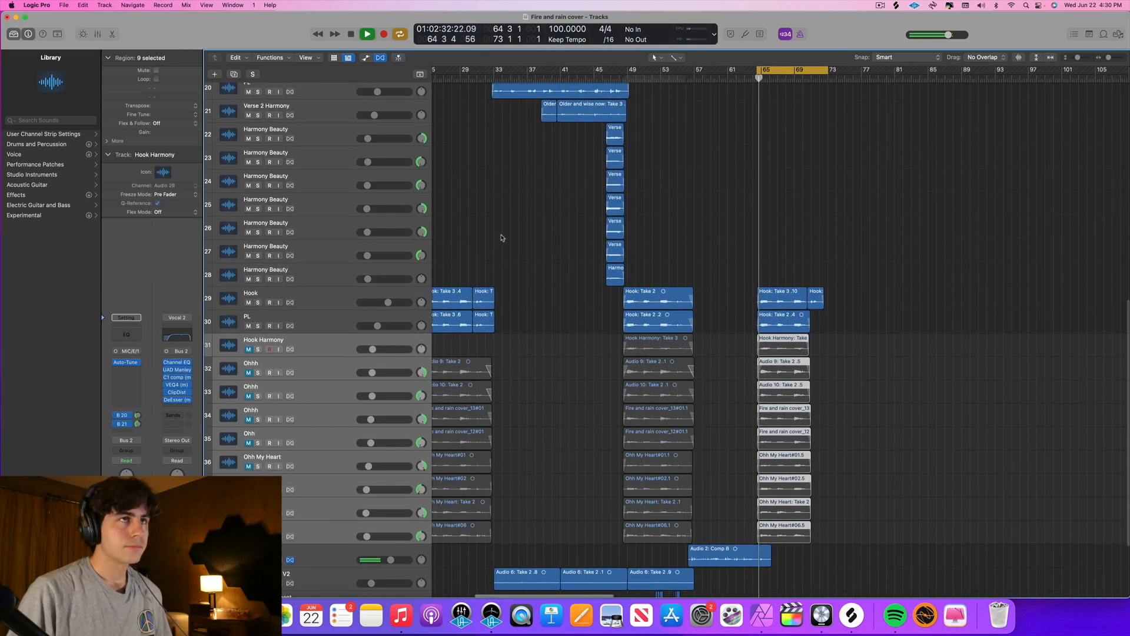
{"action": "scroll", "coordinate": [502, 238], "scroll_direction": "up", "scroll_amount": 9}
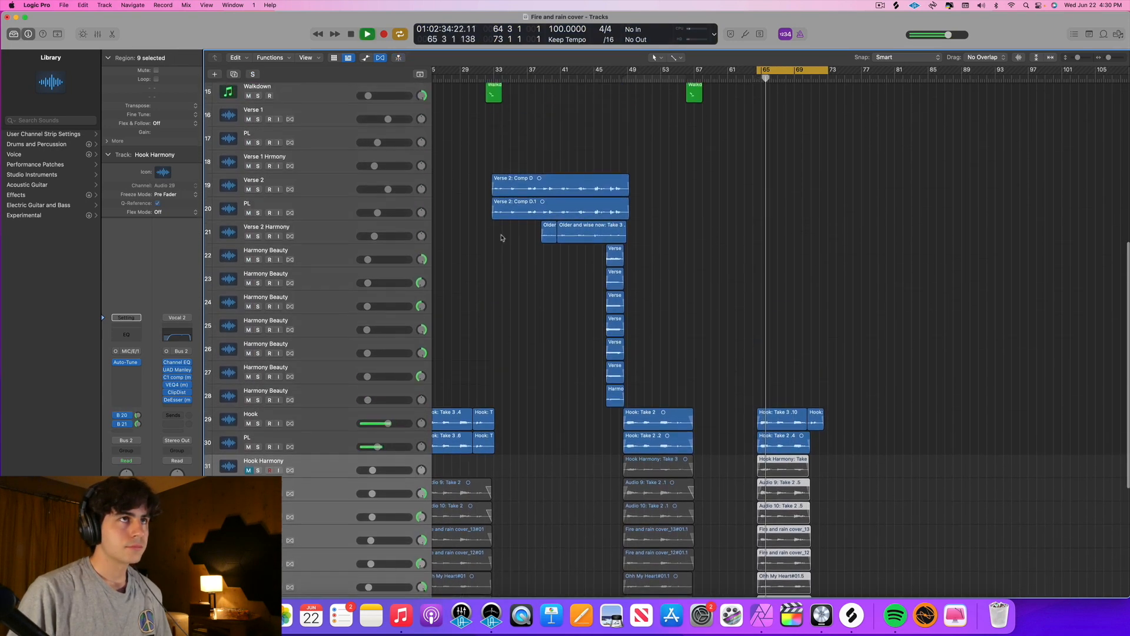
Play the last hook without and with the backing vocals, stop playback and mute the nine backing tracks
{"action": "scroll", "coordinate": [502, 238], "scroll_direction": "down", "scroll_amount": 6}
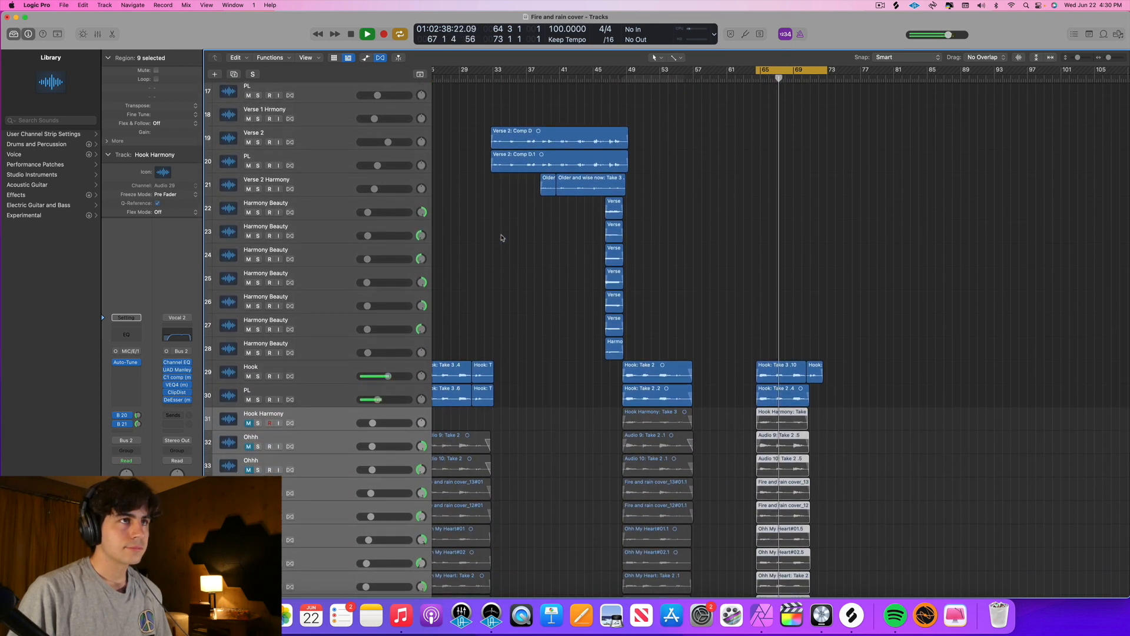
{"action": "scroll", "coordinate": [502, 237], "scroll_direction": "down", "scroll_amount": 3}
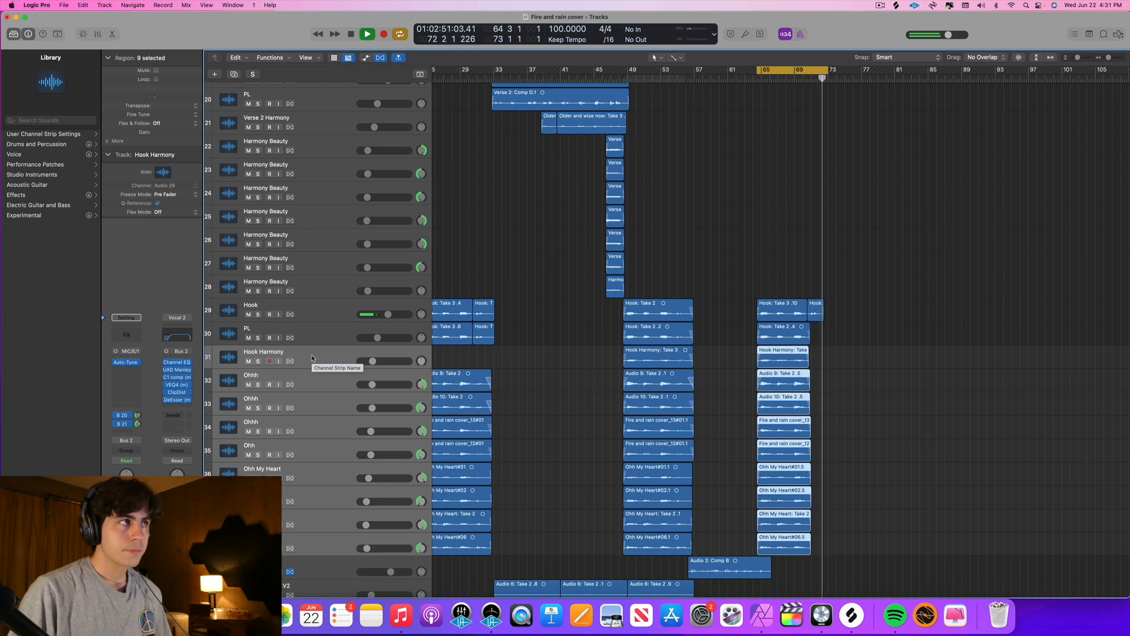
{"action": "key", "text": "space"}
{"action": "key", "text": "ctrl+m"}
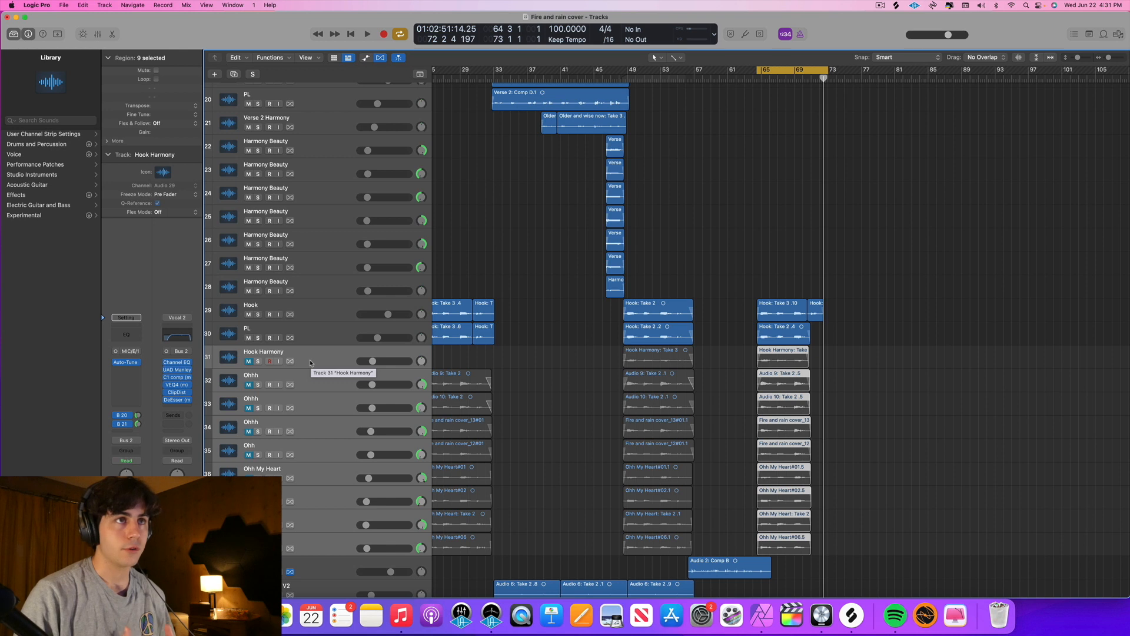
Select the Hook track and solo it
{"action": "left_click", "coordinate": [259, 317]}
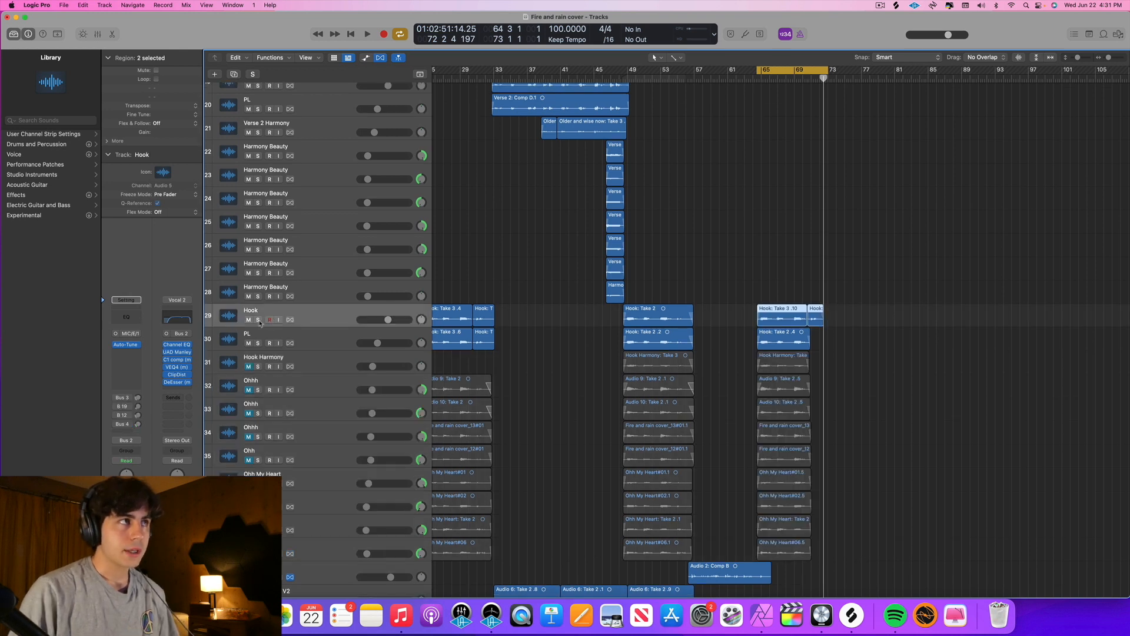
{"action": "left_click", "coordinate": [258, 319]}
{"action": "scroll", "coordinate": [547, 315], "scroll_direction": "up", "scroll_amount": 3}
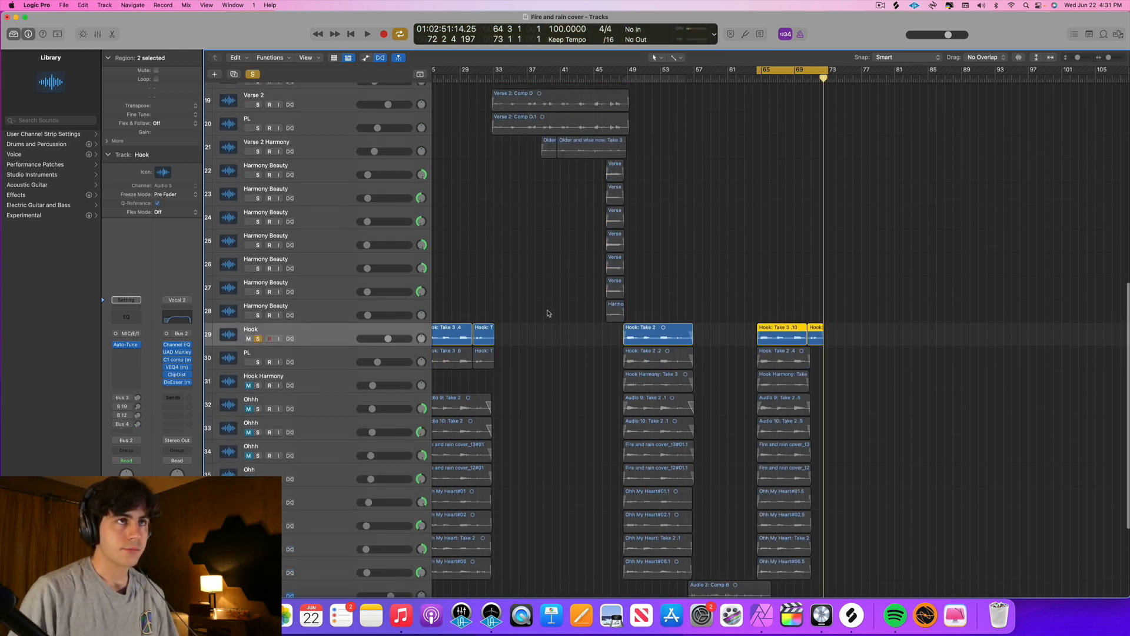
{"action": "scroll", "coordinate": [546, 312], "scroll_direction": "right", "scroll_amount": 5}
{"action": "scroll", "coordinate": [546, 312], "scroll_direction": "down", "scroll_amount": 1}
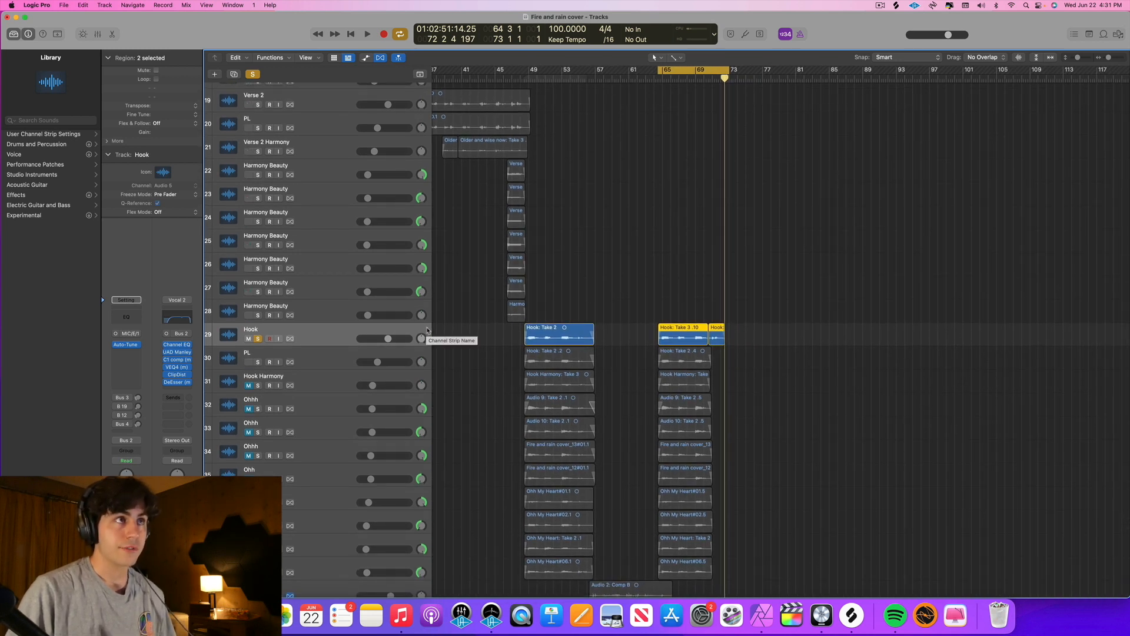
Enable the Hook's Bus 3 send, open its Replika delay clear of the tracks and play the last hook through it
{"action": "left_click", "coordinate": [125, 398]}
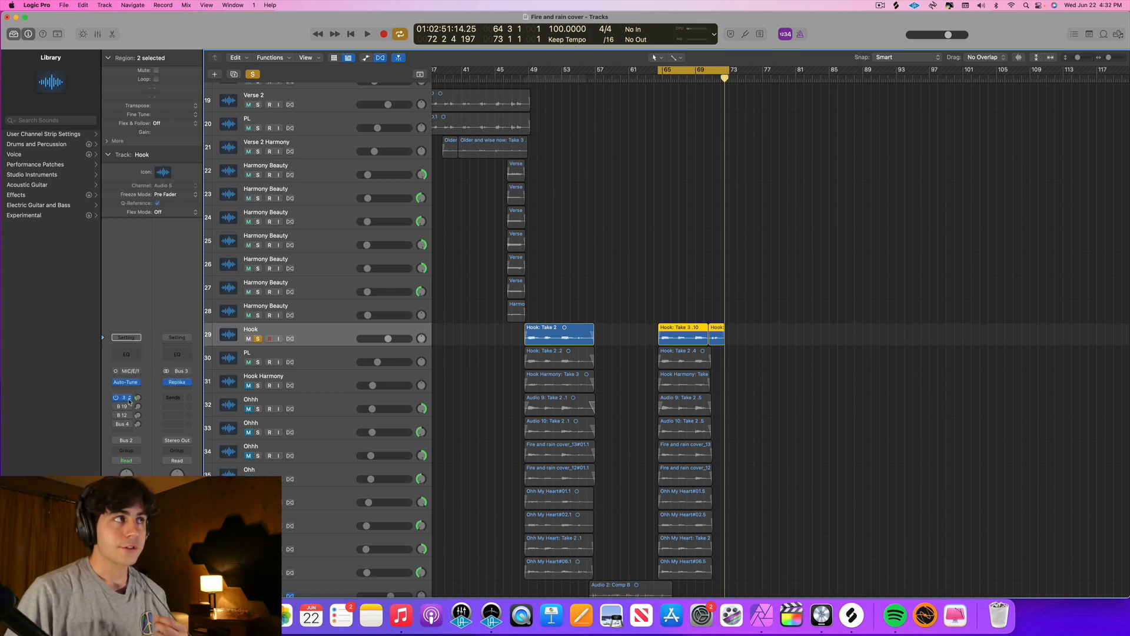
{"action": "left_click", "coordinate": [177, 382]}
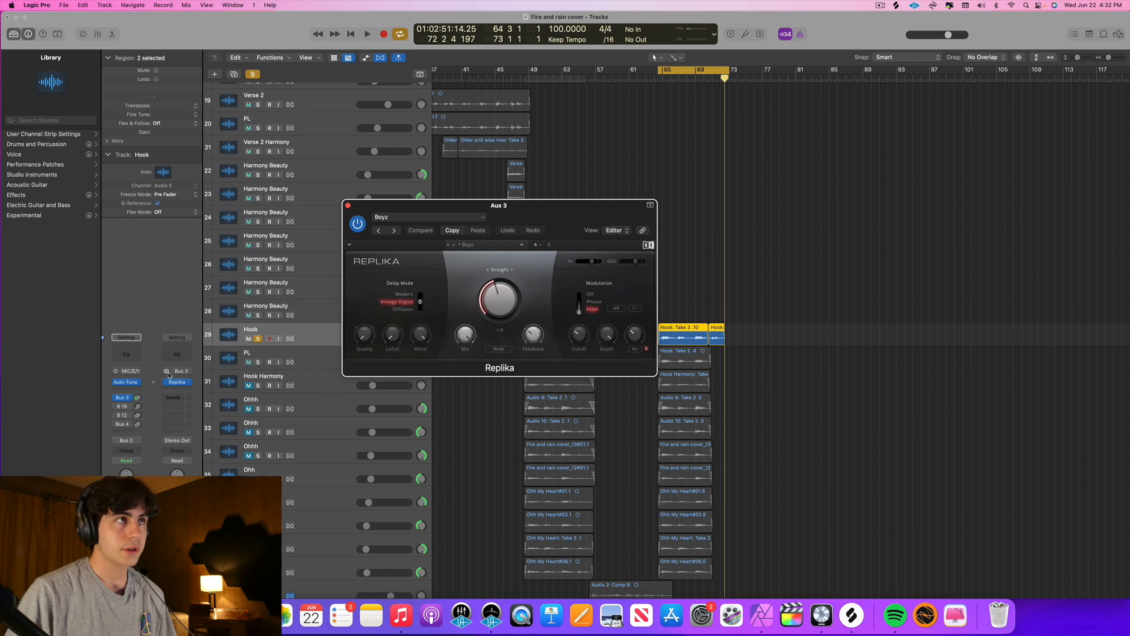
{"action": "left_click_drag", "start_coordinate": [541, 210], "coordinate": [536, 226]}
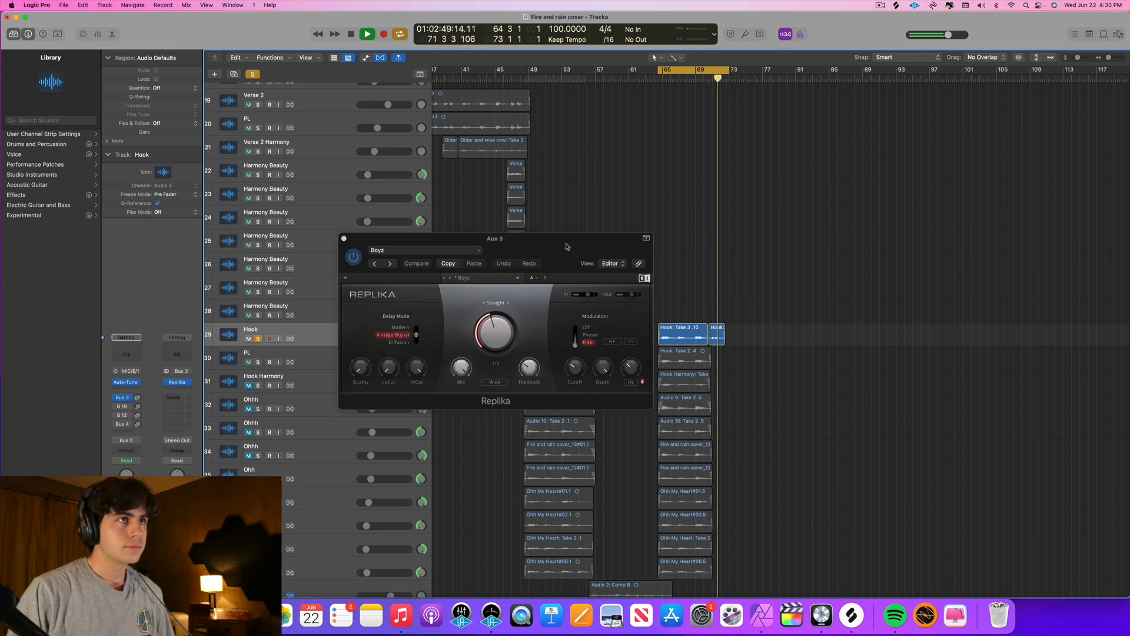
{"action": "key", "text": "space"}
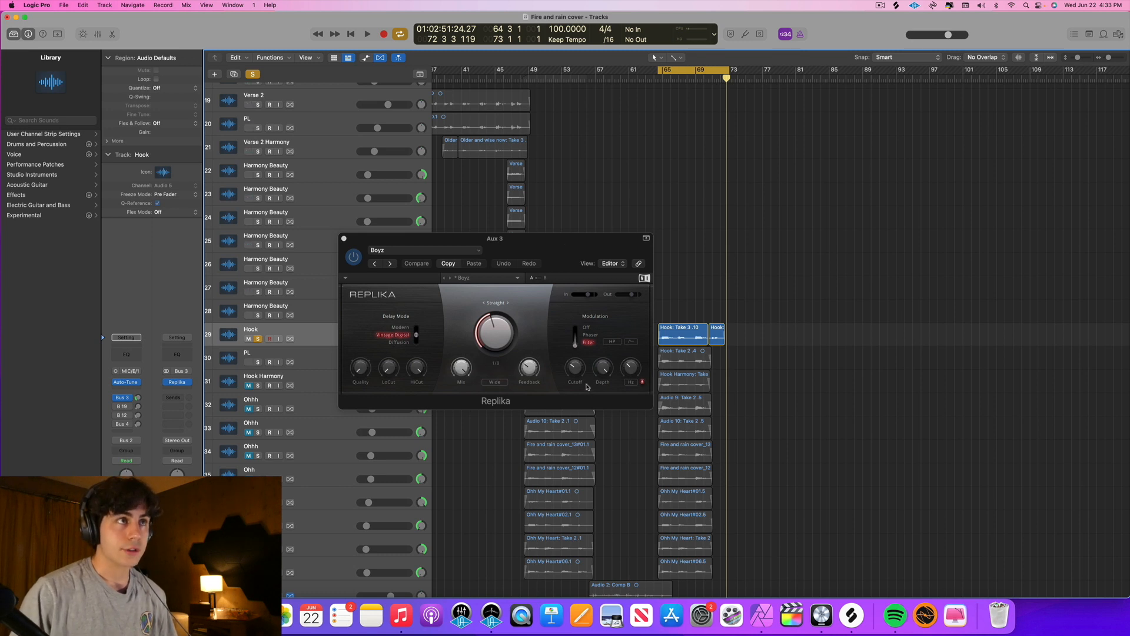
{"action": "left_click", "coordinate": [575, 368]}
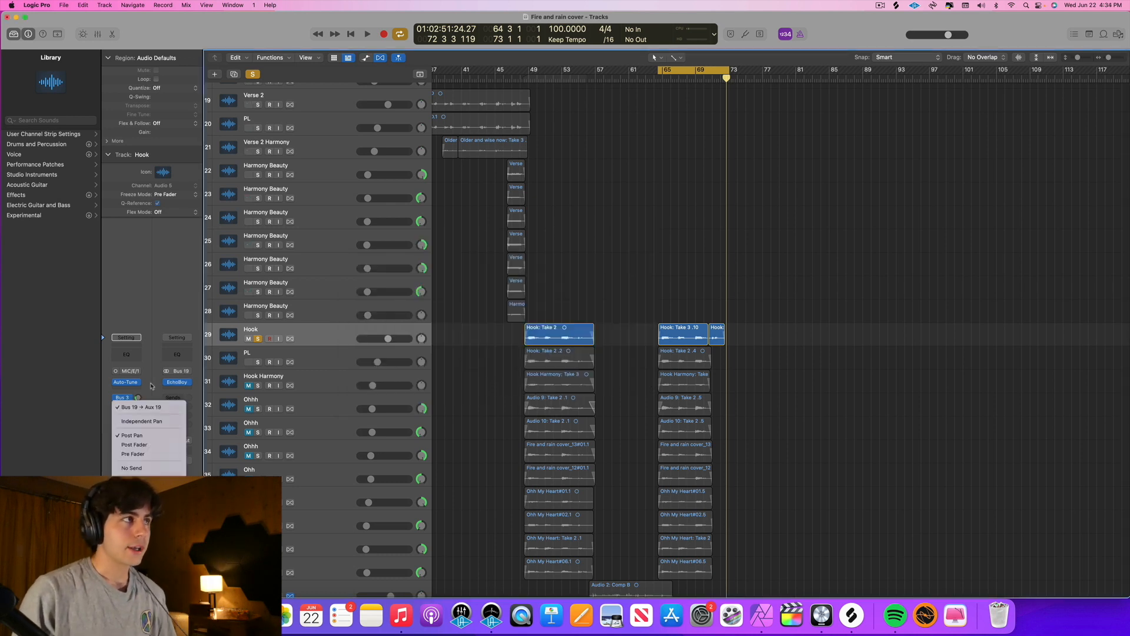
Enable the Hook's Bus 19 send, open its EchoBoy plug-in and reposition the EchoBoy window
{"action": "left_click", "coordinate": [117, 411]}
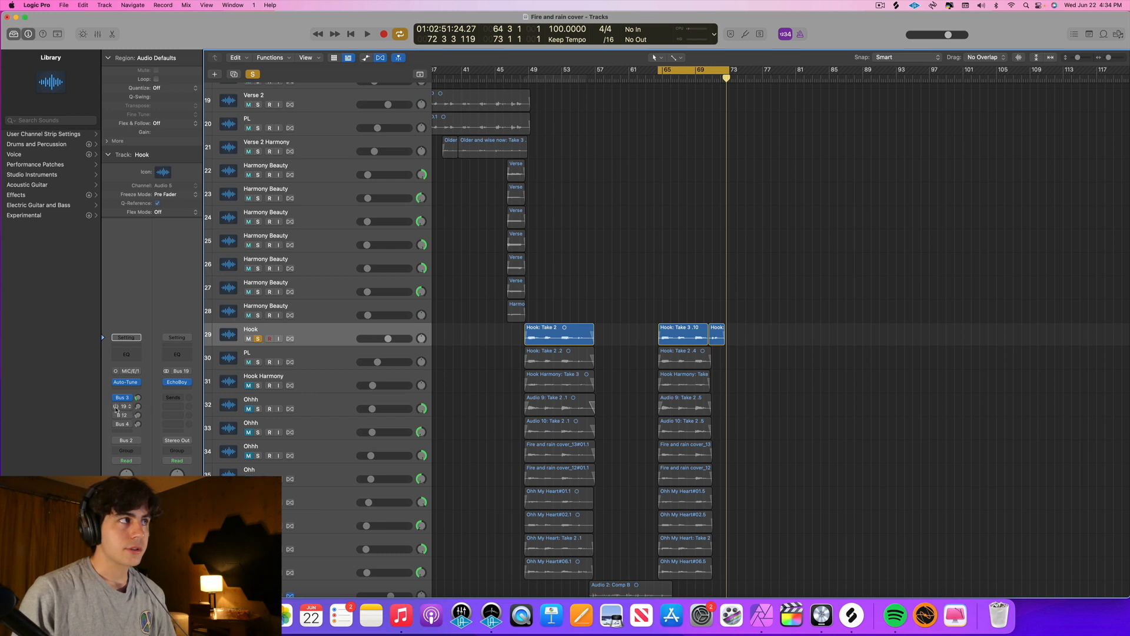
{"action": "left_click", "coordinate": [178, 382]}
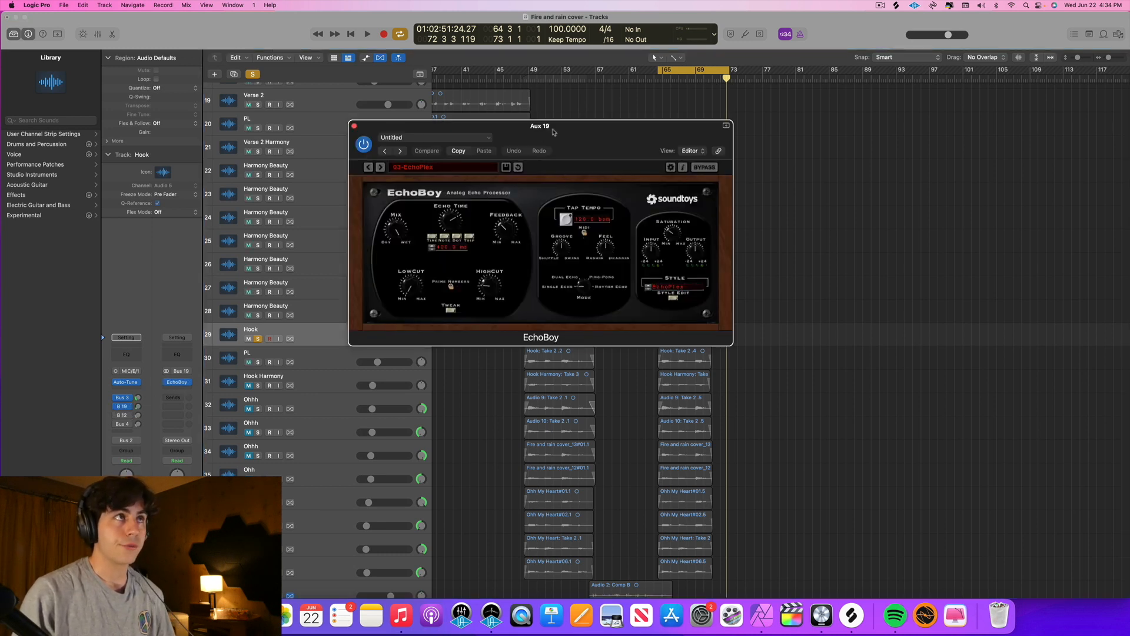
{"action": "left_click_drag", "start_coordinate": [553, 132], "coordinate": [514, 195]}
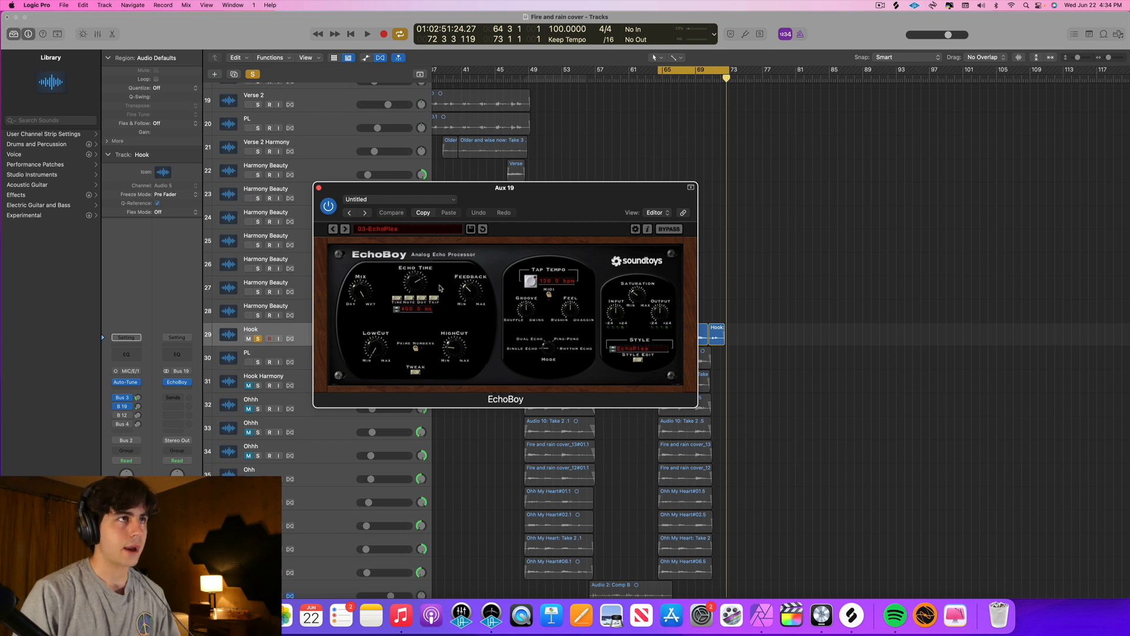
Play the last hook through EchoBoy, check its Feedback control and close the plug-in window
{"action": "key", "text": "space"}
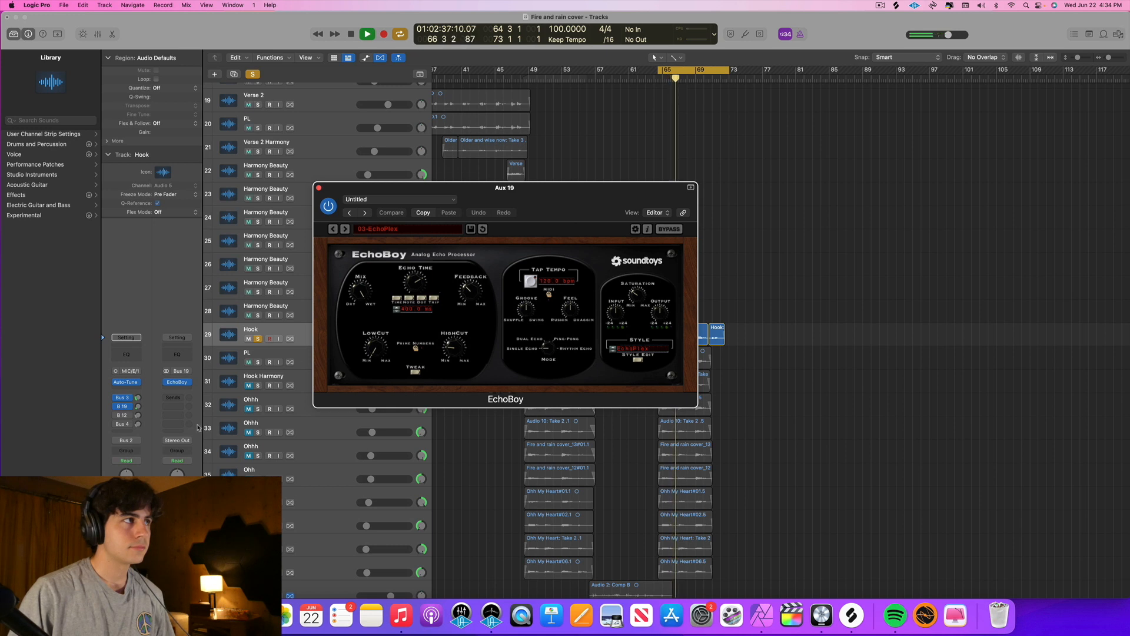
{"action": "left_click", "coordinate": [158, 381]}
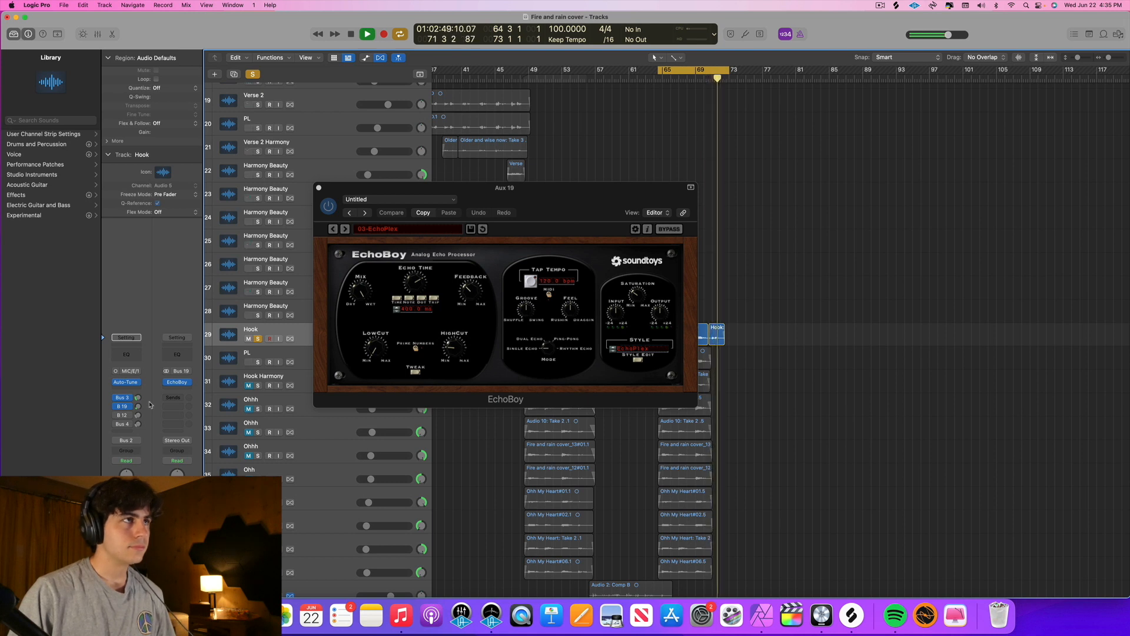
{"action": "key", "text": "space"}
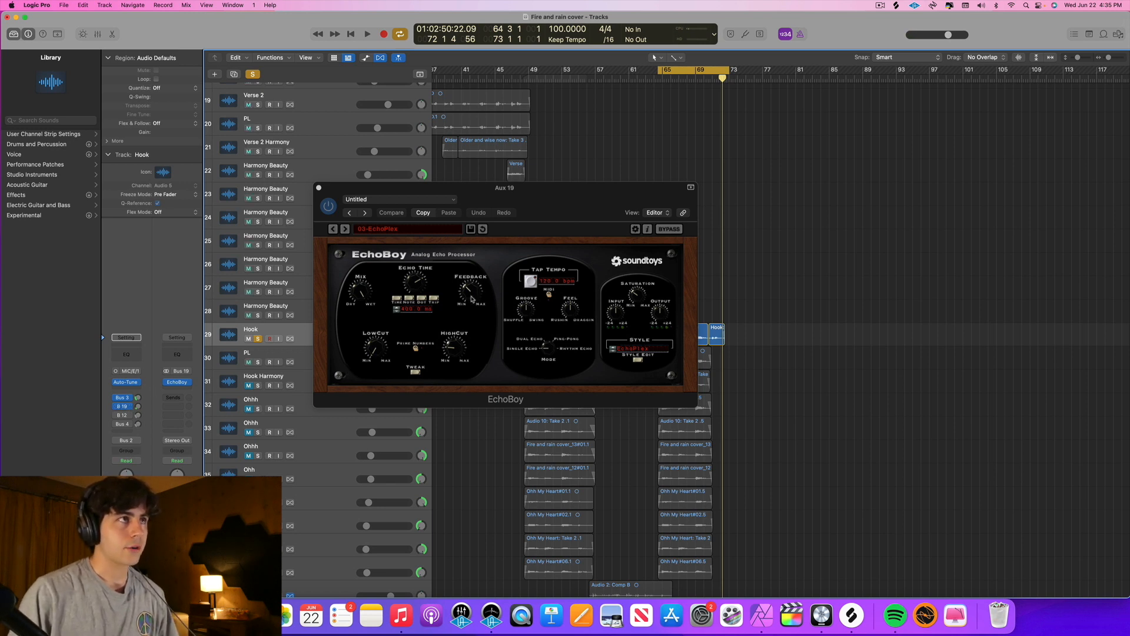
{"action": "left_click", "coordinate": [472, 297]}
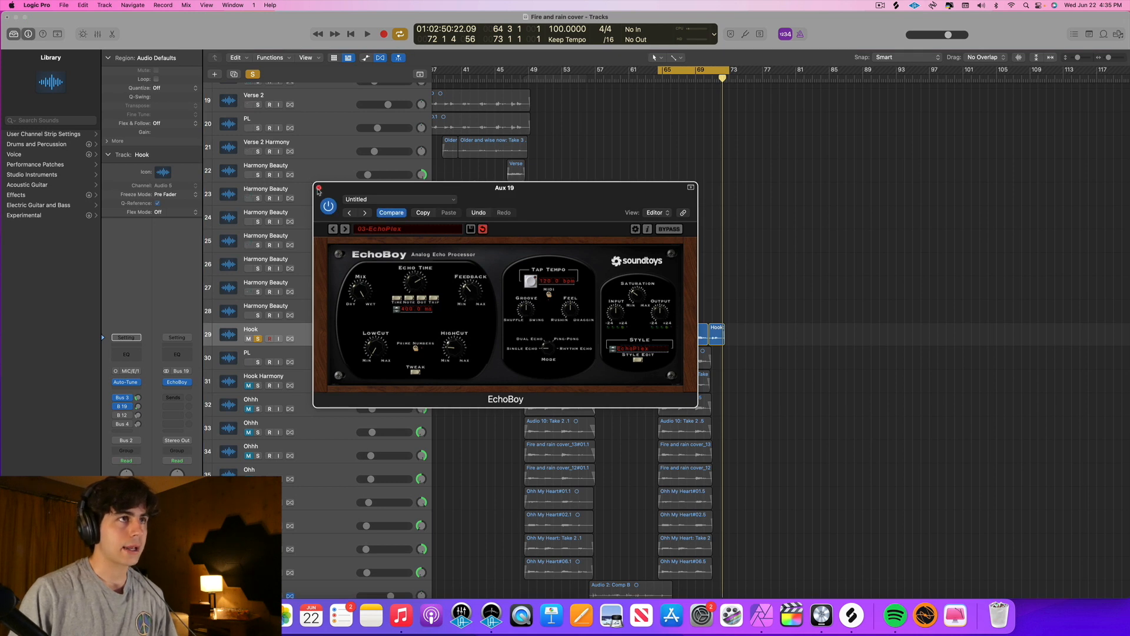
{"action": "left_click", "coordinate": [318, 188]}
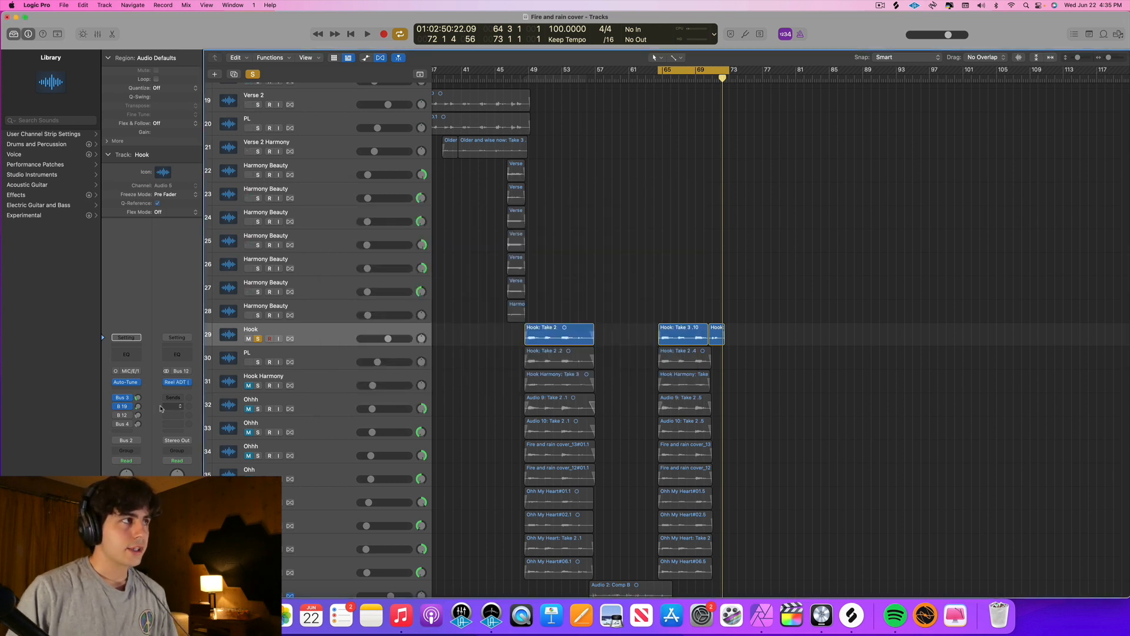
Open the Reel ADT used by the Hook's Bus 12 send, examine its Rock&Heavy&Phasy Stereo preset and close it
{"action": "left_click", "coordinate": [123, 415]}
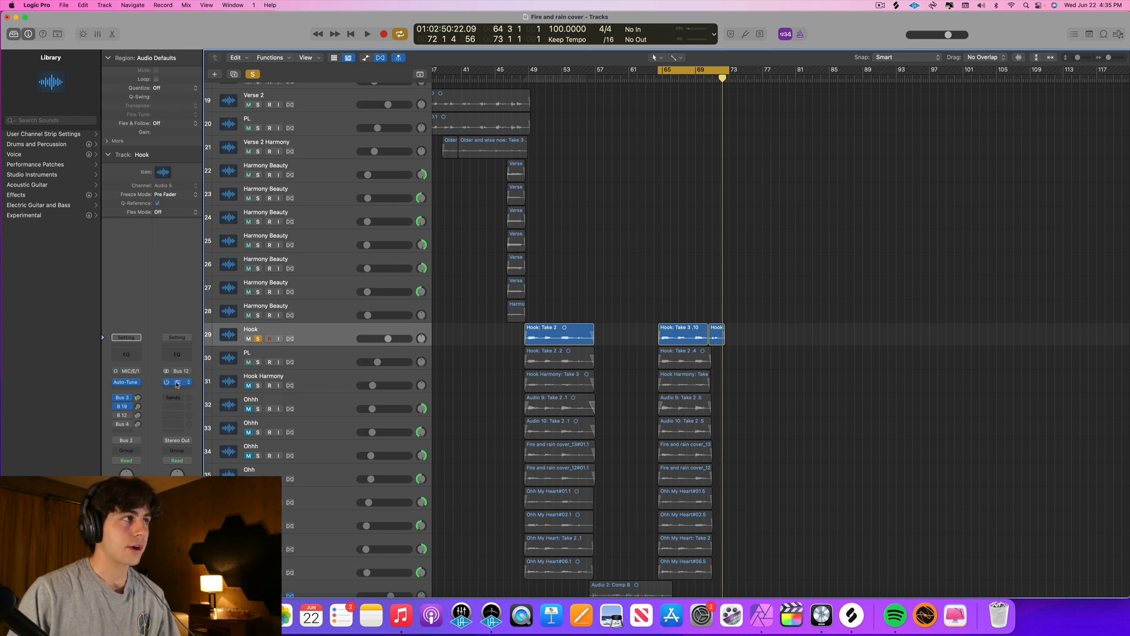
{"action": "left_click", "coordinate": [176, 383]}
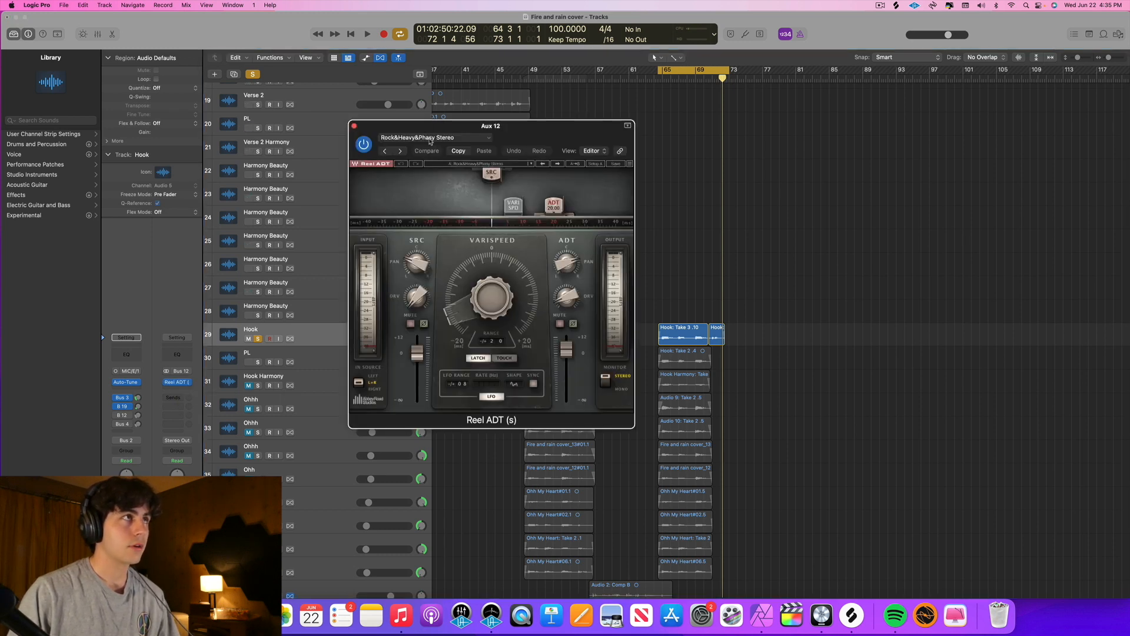
{"action": "left_click", "coordinate": [355, 126]}
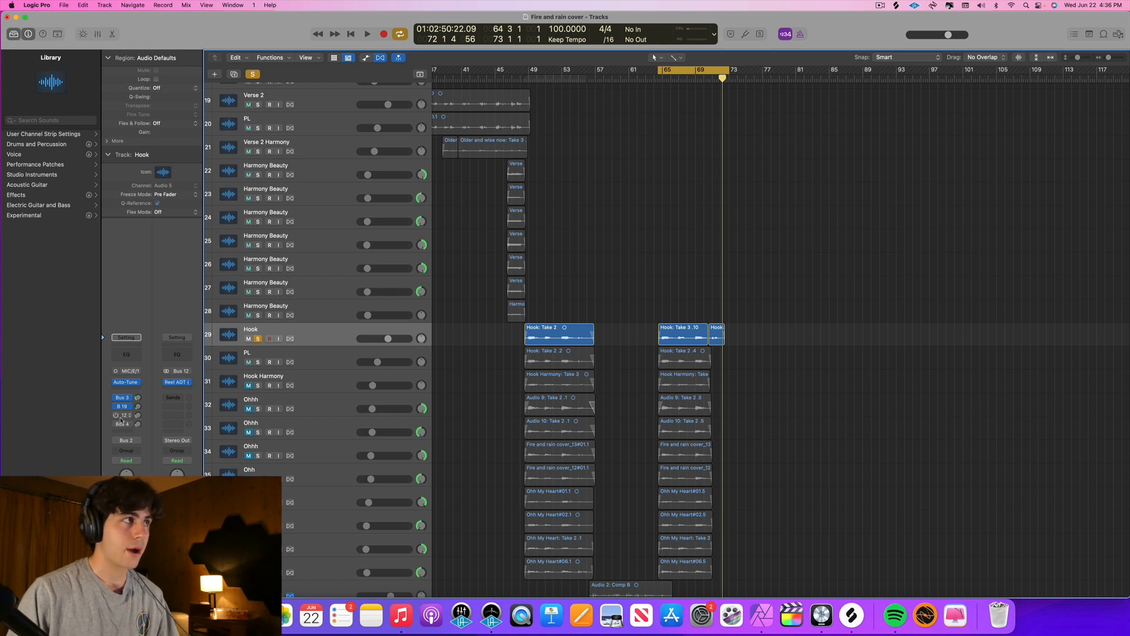
Enable the Hook's Bus 12 send and adjust its level slightly while playing the last hook
{"action": "key", "text": "space"}
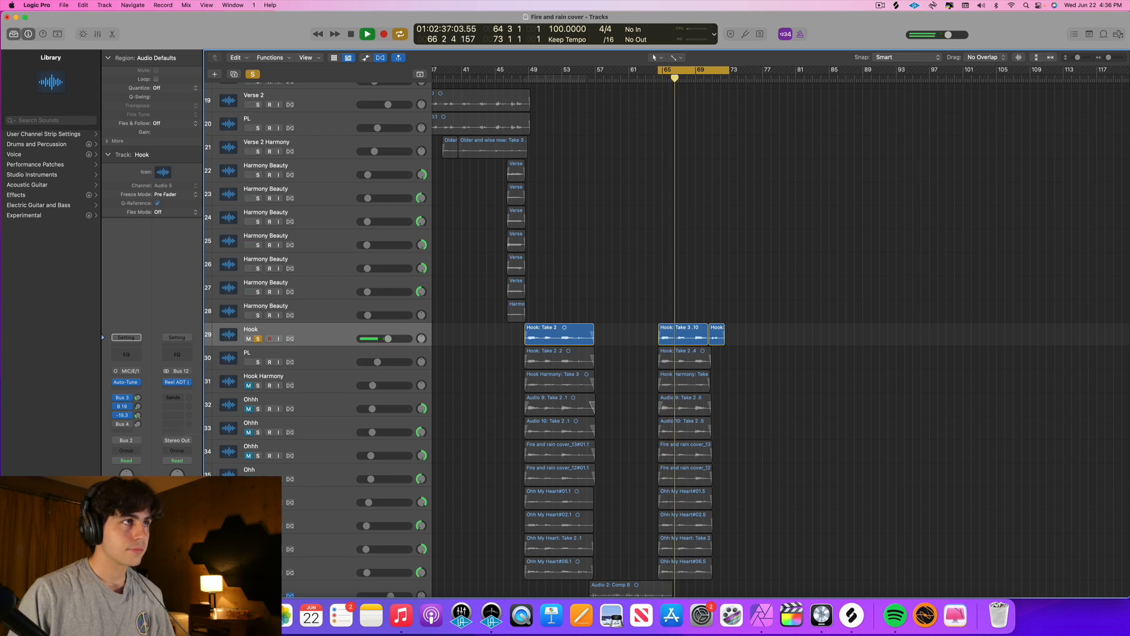
{"action": "left_click_drag", "start_coordinate": [138, 416], "coordinate": [138, 413]}
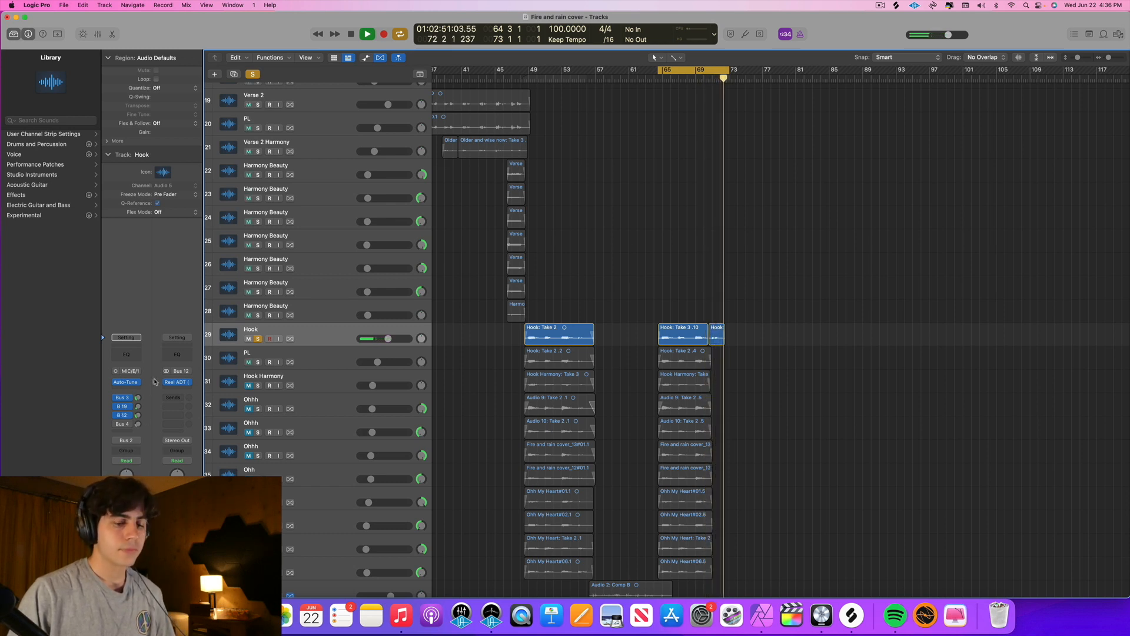
{"action": "key", "text": "space"}
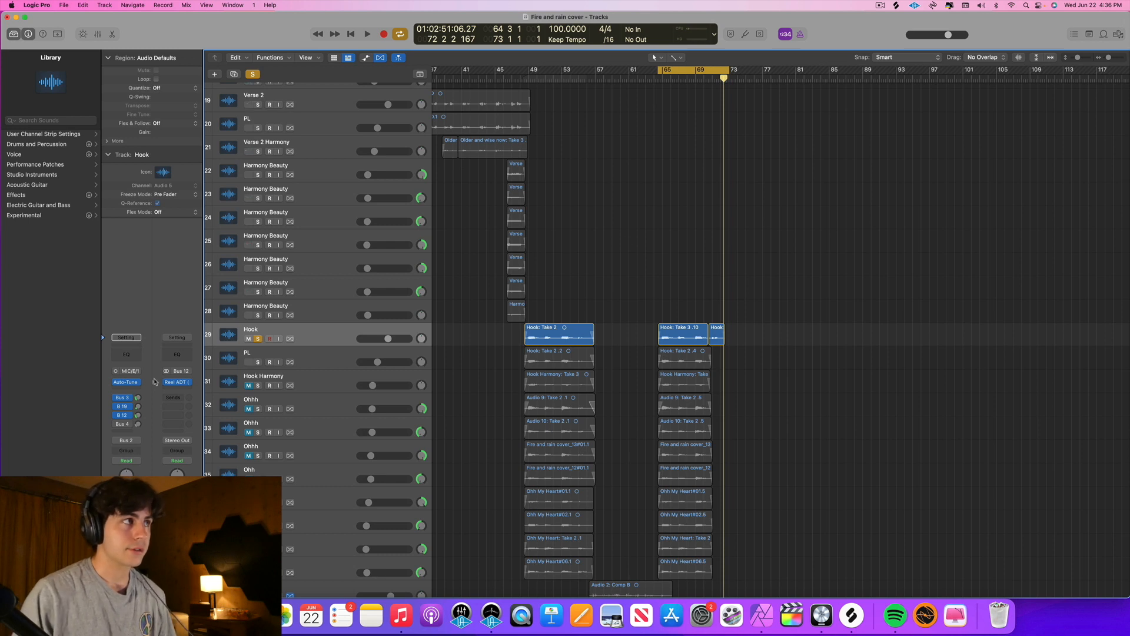
Enable the Hook's Bus 4 send, bypass its other three sends and play the last hook through TrueVerb
{"action": "left_click", "coordinate": [125, 424]}
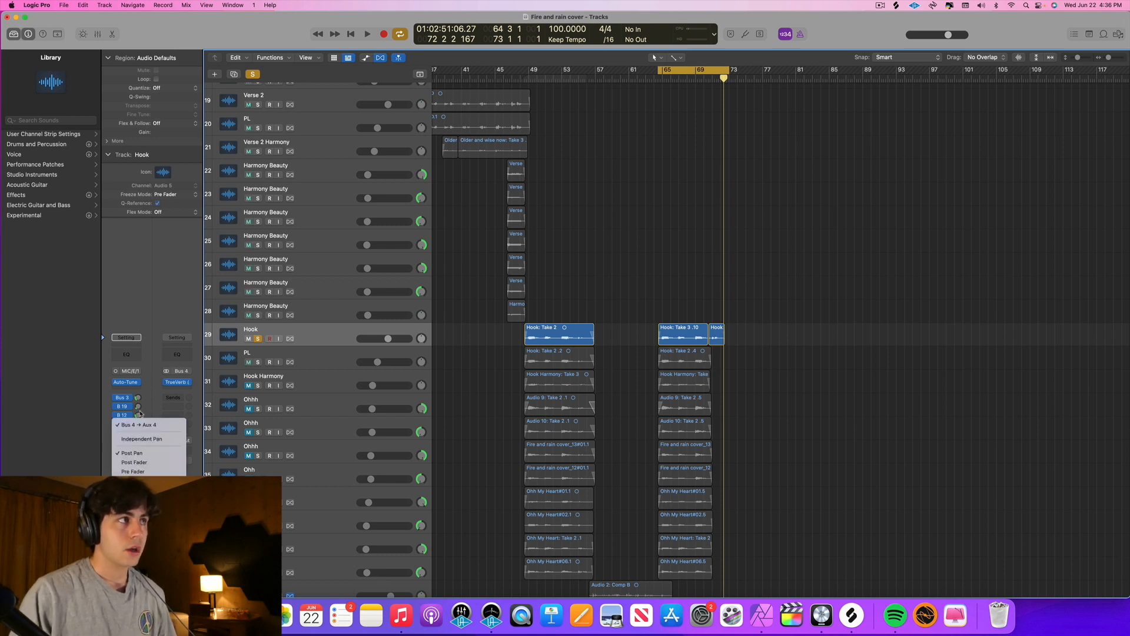
{"action": "left_click", "coordinate": [152, 389]}
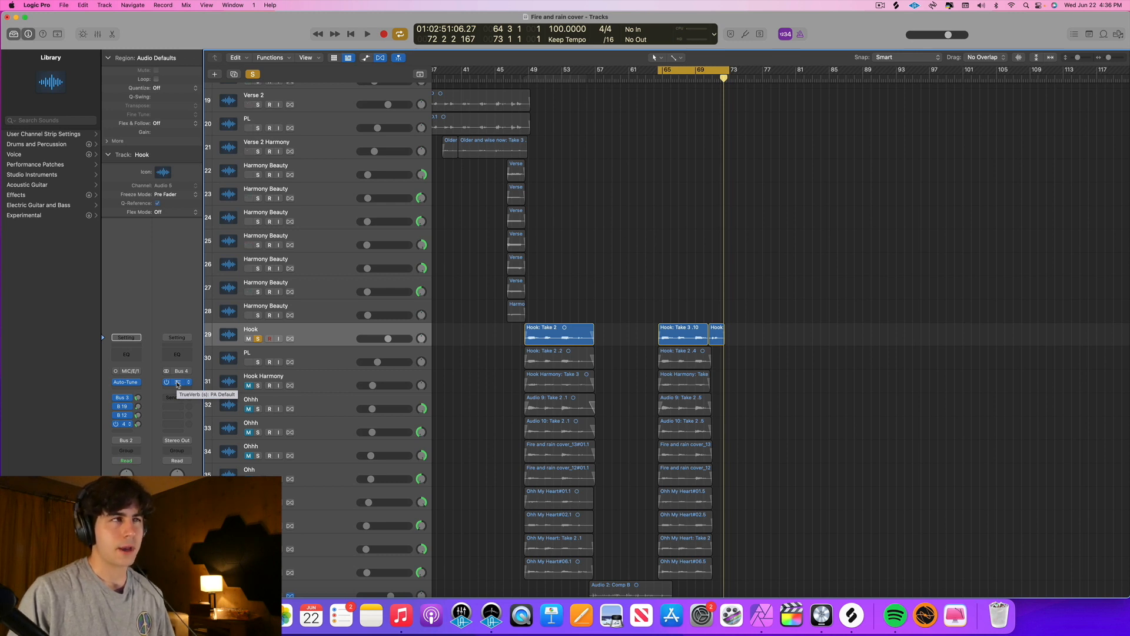
{"action": "key", "text": "space"}
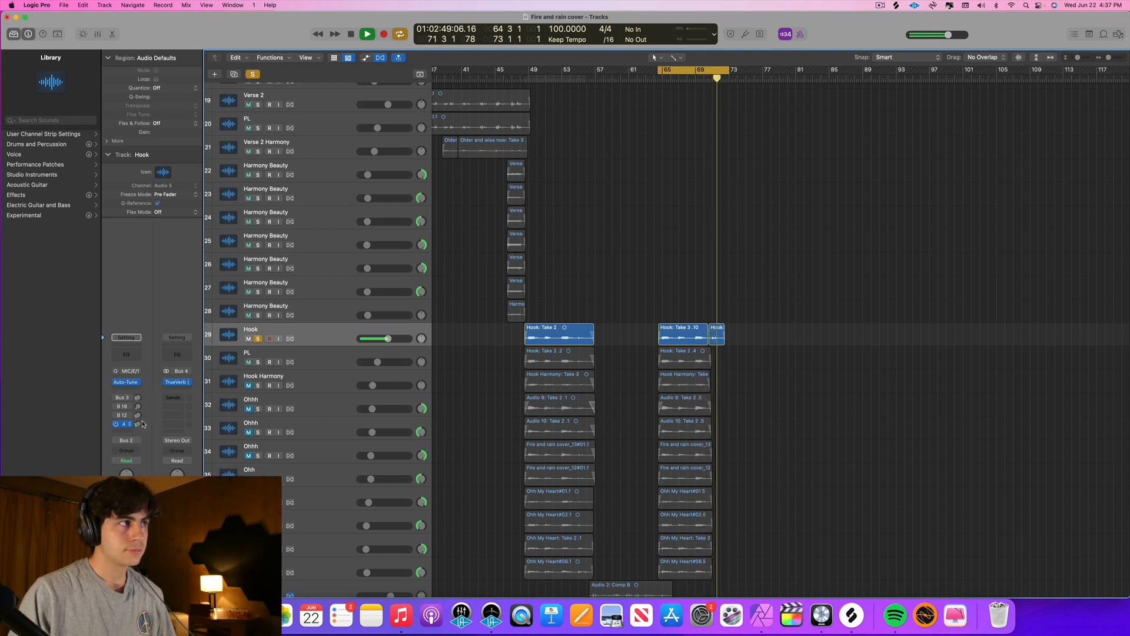
{"action": "key", "text": "space"}
Open TrueVerb on Aux 4, look through its factory presets without changing PA Default and close the window
{"action": "left_click", "coordinate": [177, 382]}
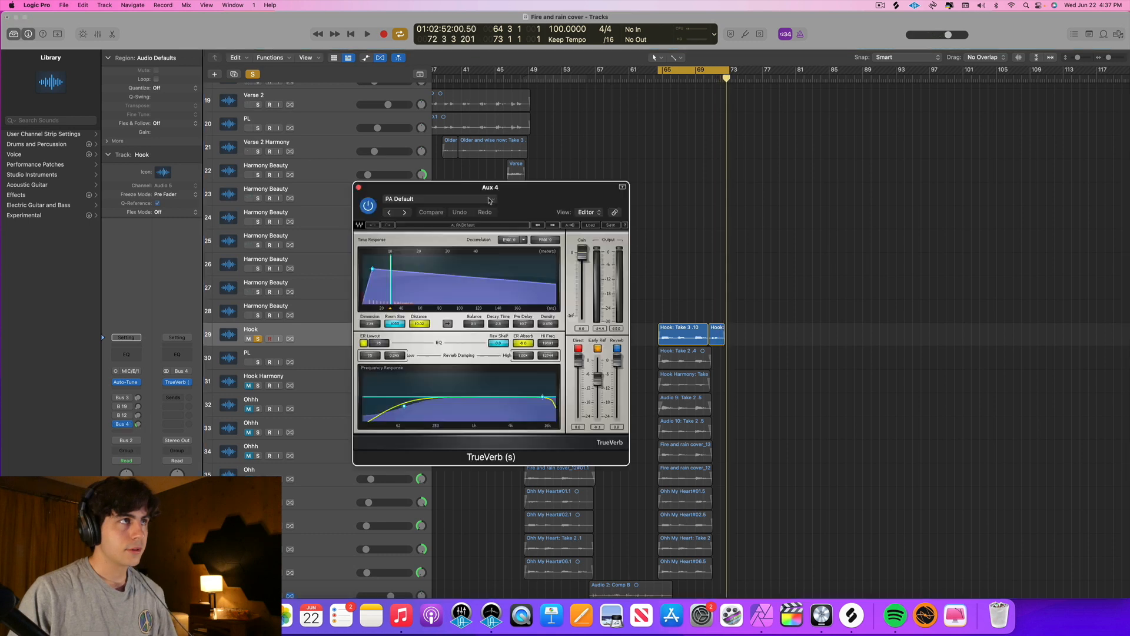
{"action": "left_click", "coordinate": [488, 199]}
{"action": "mouse_move", "coordinate": [471, 381]}
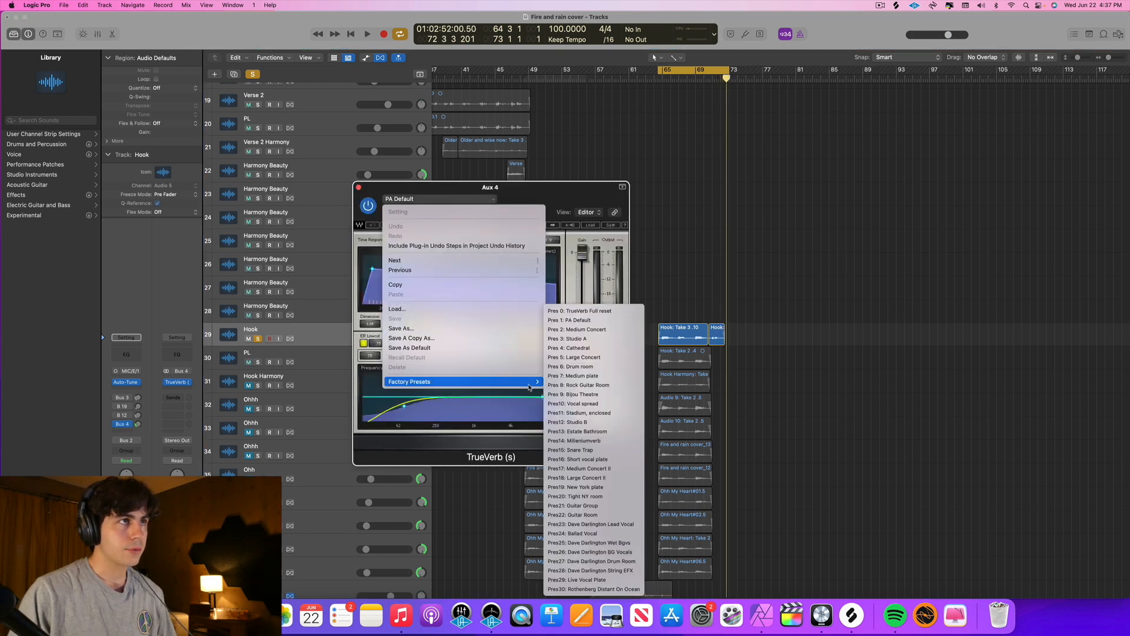
{"action": "left_click", "coordinate": [559, 190]}
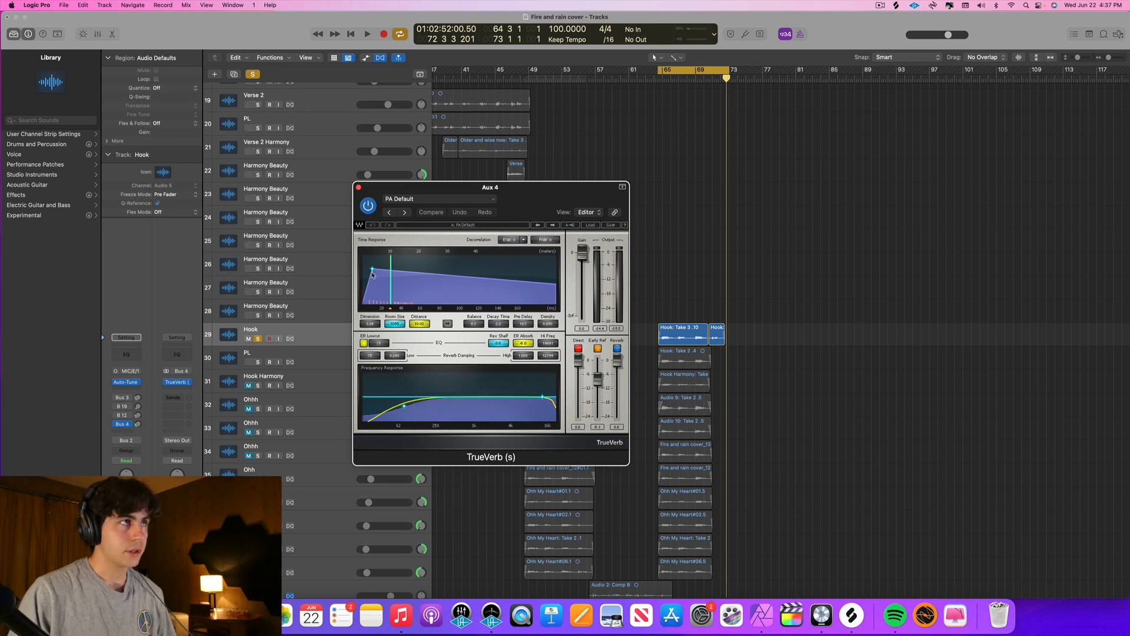
{"action": "left_click", "coordinate": [359, 188]}
Play the full mix from the hook at bar 49 with the backing vocals included
{"action": "key", "text": "space"}
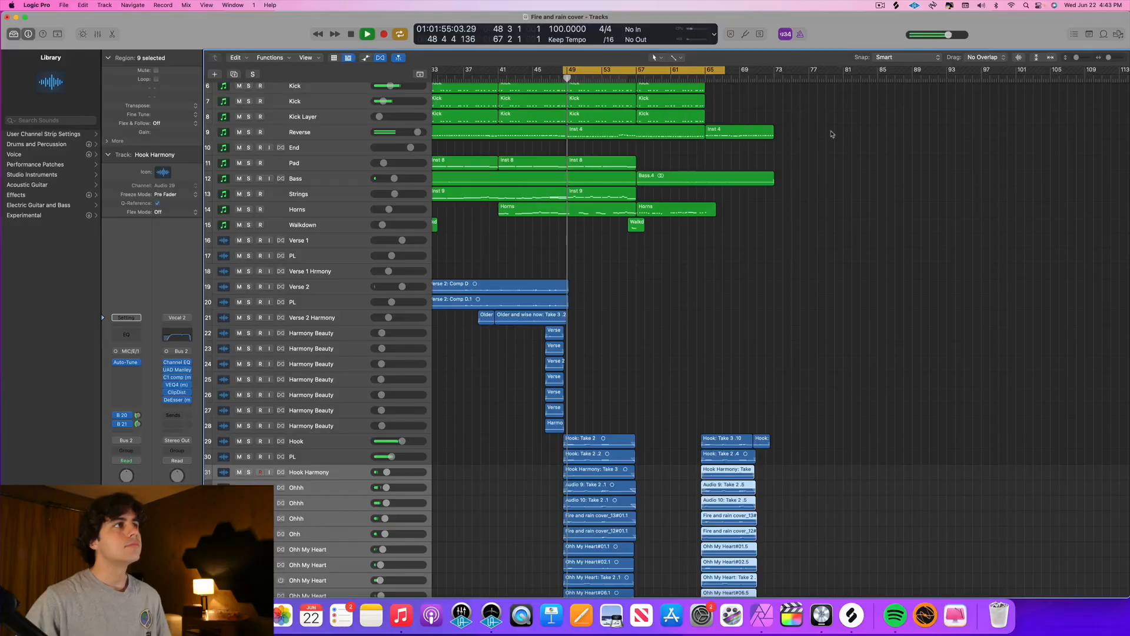
{"action": "scroll", "coordinate": [830, 133], "scroll_direction": "down", "scroll_amount": 3}
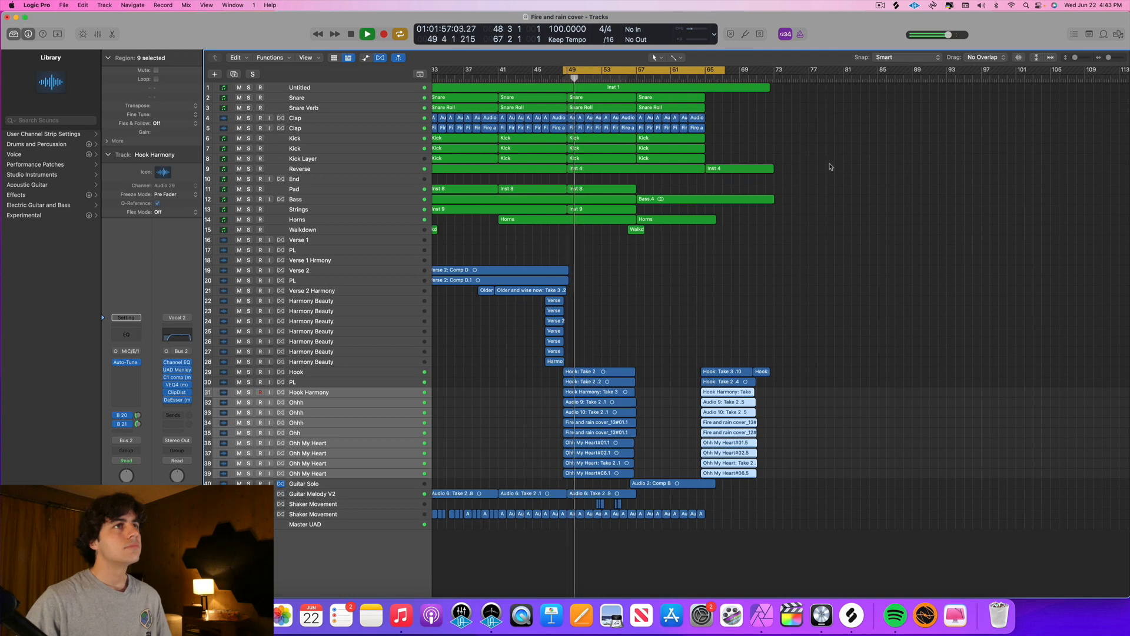
{"action": "scroll", "coordinate": [830, 167], "scroll_direction": "down", "scroll_amount": 5}
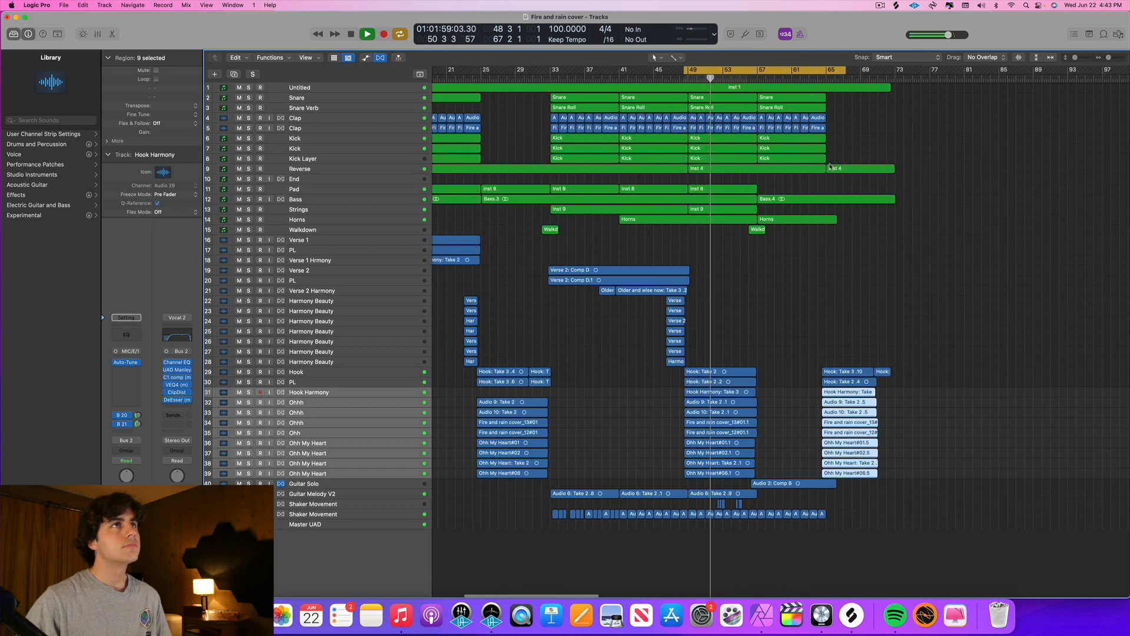